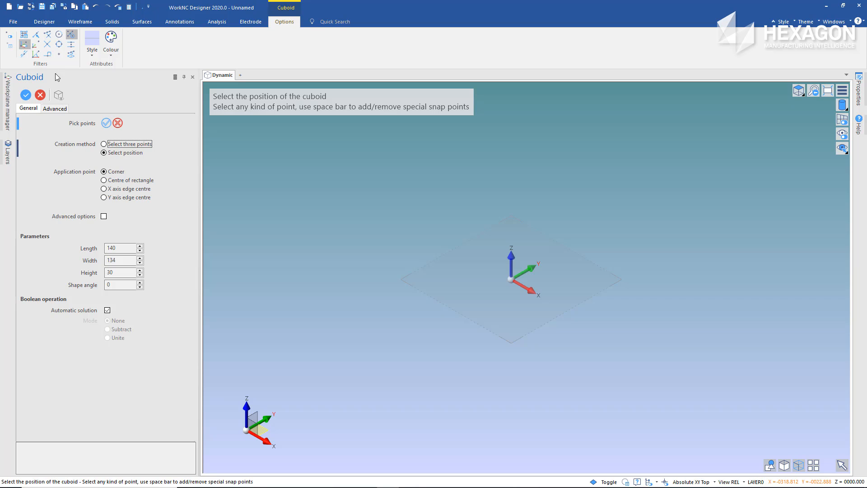
Set the cuboid to three-point creation from the centre of its rectangle, and place that centre at the origin
{"action": "left_click", "coordinate": [104, 145]}
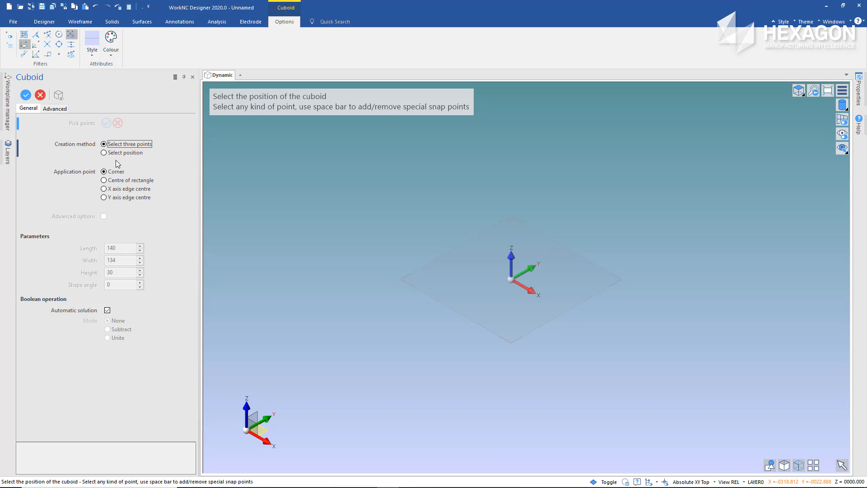
{"action": "left_click", "coordinate": [113, 181]}
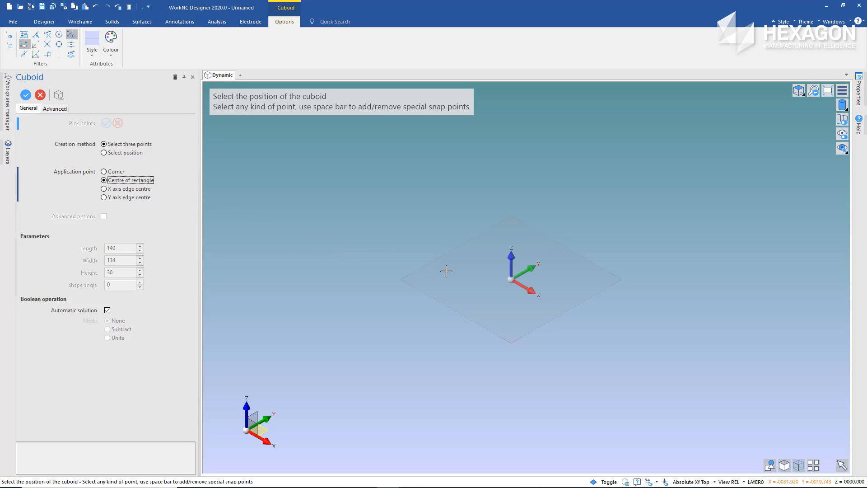
{"action": "left_click", "coordinate": [510, 280]}
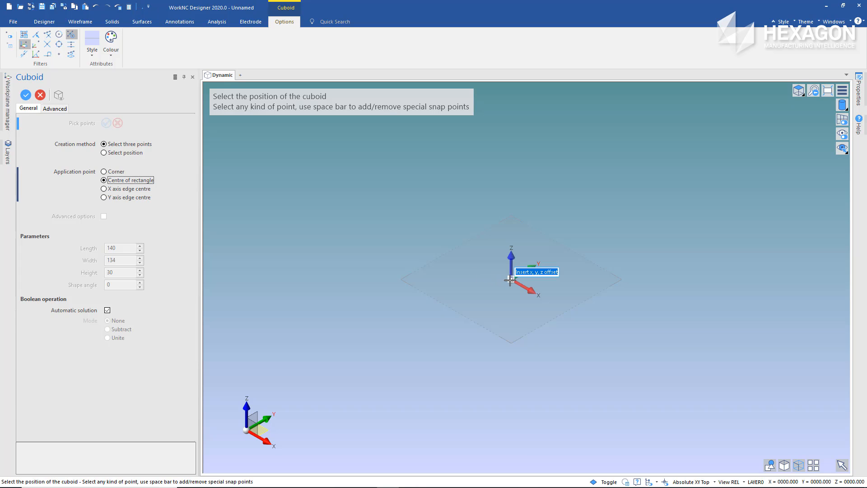
{"action": "left_click", "coordinate": [511, 280]}
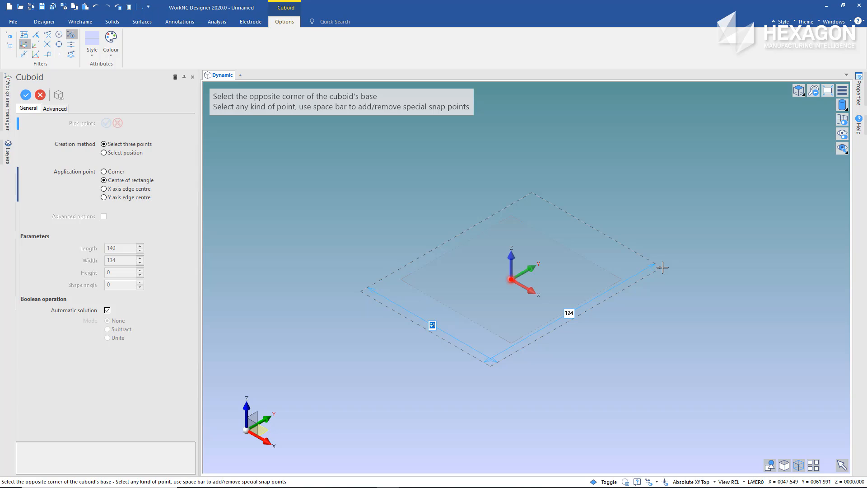
Create the cuboid with a 140 by 140 base and a height of 30, and finish the Cuboid command
{"action": "type", "text": "140"}
{"action": "key", "text": "Tab"}
{"action": "type", "text": "1"}
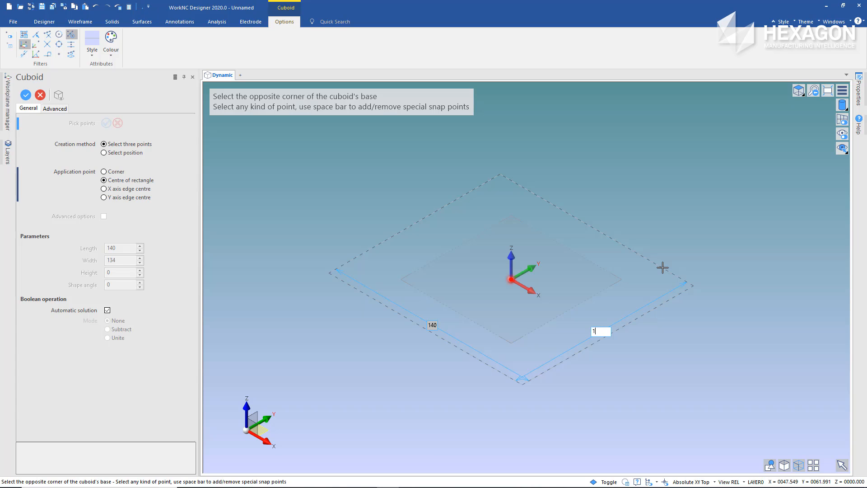
{"action": "type", "text": "40"}
{"action": "key", "text": "Return"}
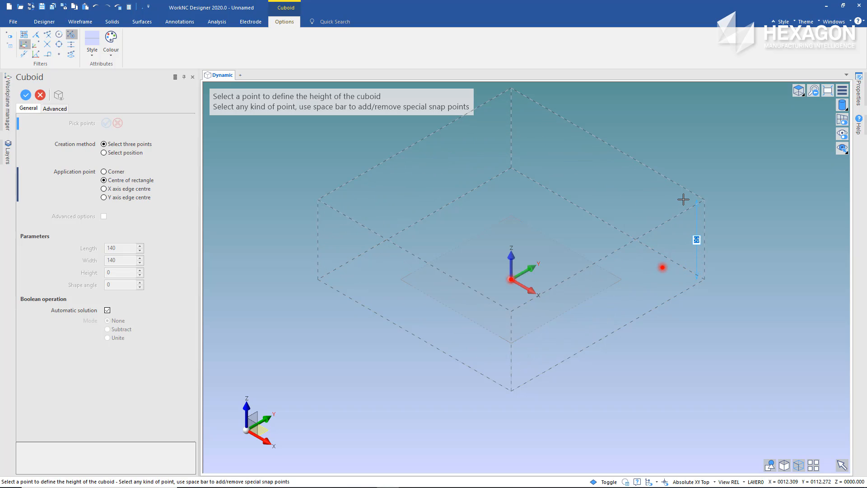
{"action": "type", "text": "3"}
{"action": "key", "text": "Return"}
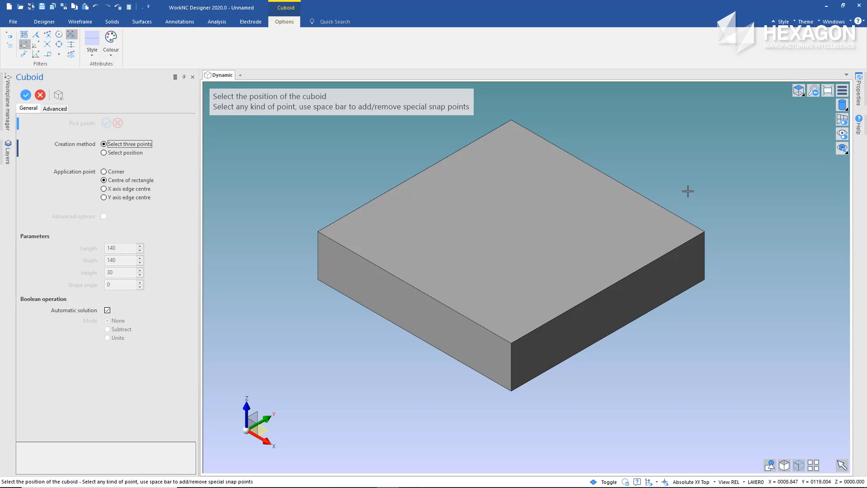
{"action": "right_click", "coordinate": [688, 191]}
{"action": "right_click", "coordinate": [688, 191]}
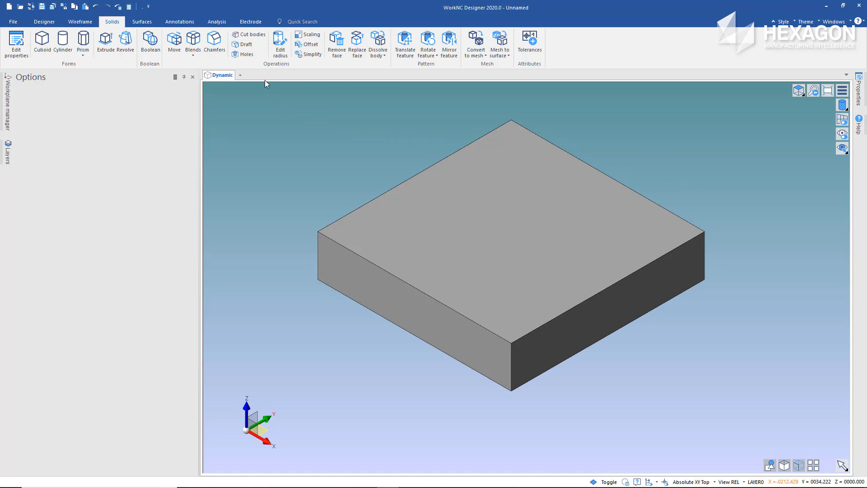
Preview a constant radius blend of 50 on the block's four vertical corner edges
{"action": "left_click", "coordinate": [193, 39]}
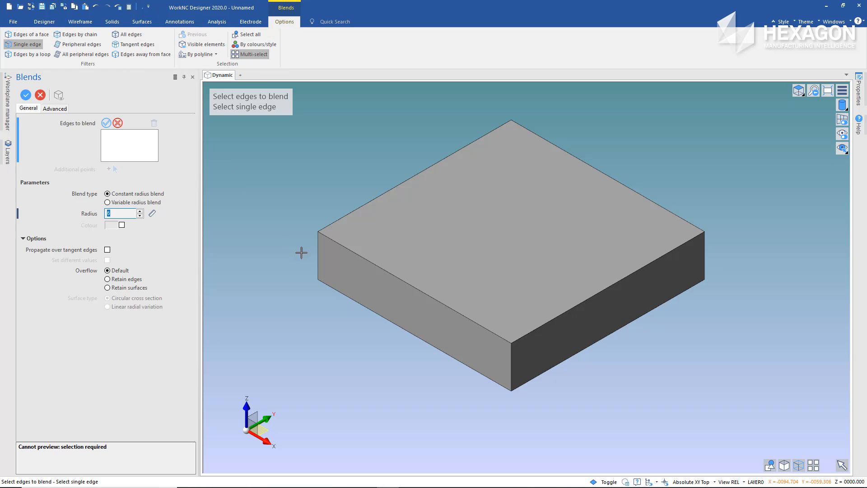
{"action": "left_click", "coordinate": [317, 258]}
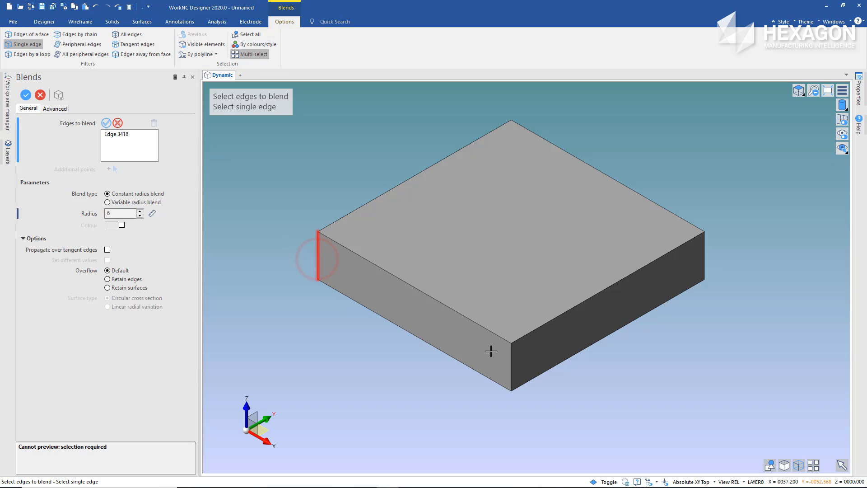
{"action": "left_click", "coordinate": [510, 362]}
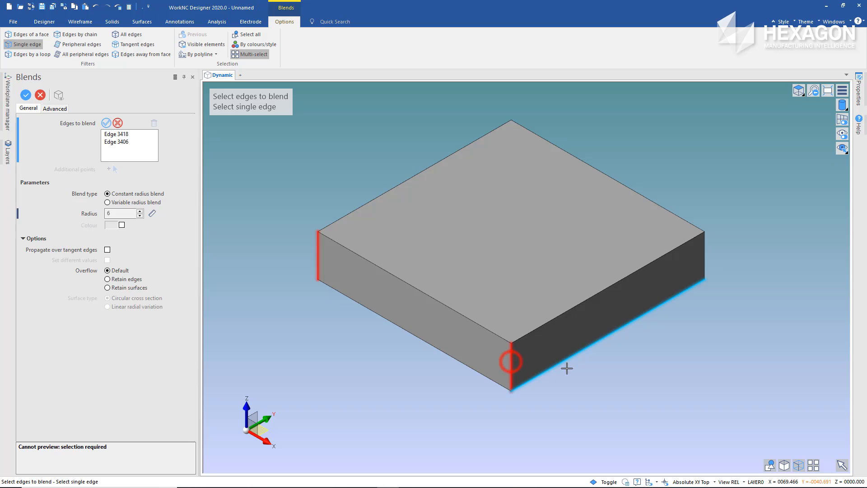
{"action": "left_click", "coordinate": [703, 257]}
{"action": "middle_click_drag", "start_coordinate": [594, 130], "coordinate": [587, 190]}
{"action": "left_click", "coordinate": [509, 109]}
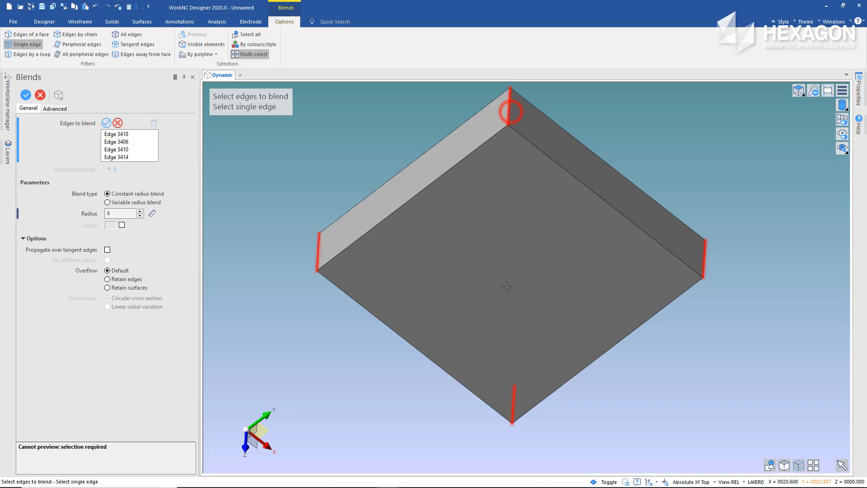
{"action": "middle_click_drag", "start_coordinate": [507, 287], "coordinate": [498, 230]}
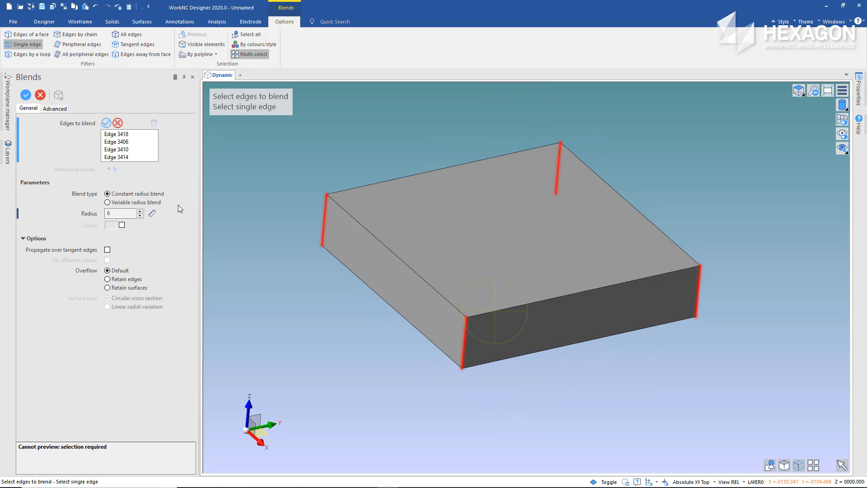
{"action": "double_click", "coordinate": [120, 214]}
{"action": "type", "text": "50"}
{"action": "left_click", "coordinate": [273, 174]}
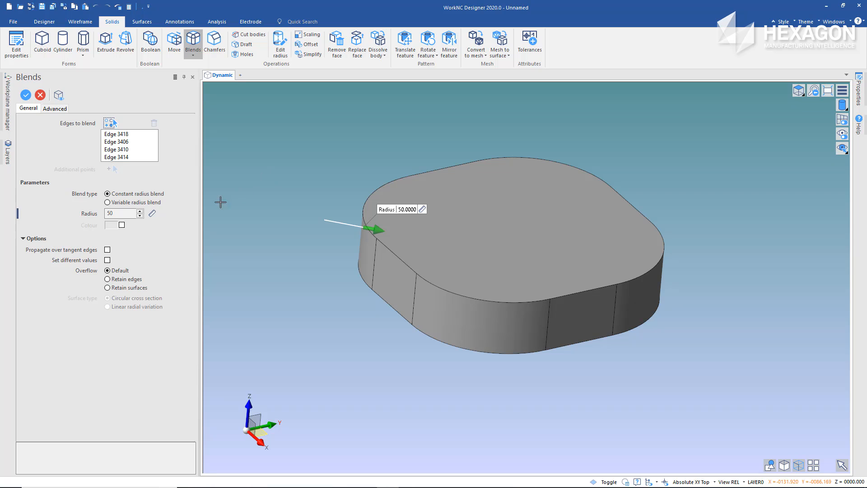
Allow different values per edge, set radius 15 on the opposite -X/-Y and +X/+Y corners, and apply the blends
{"action": "left_click", "coordinate": [108, 260]}
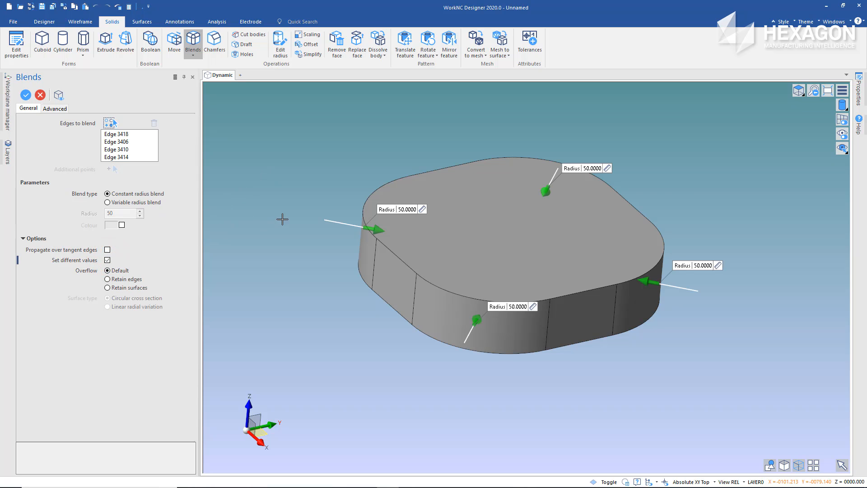
{"action": "left_click", "coordinate": [406, 210]}
{"action": "type", "text": "15"}
{"action": "key", "text": "Return"}
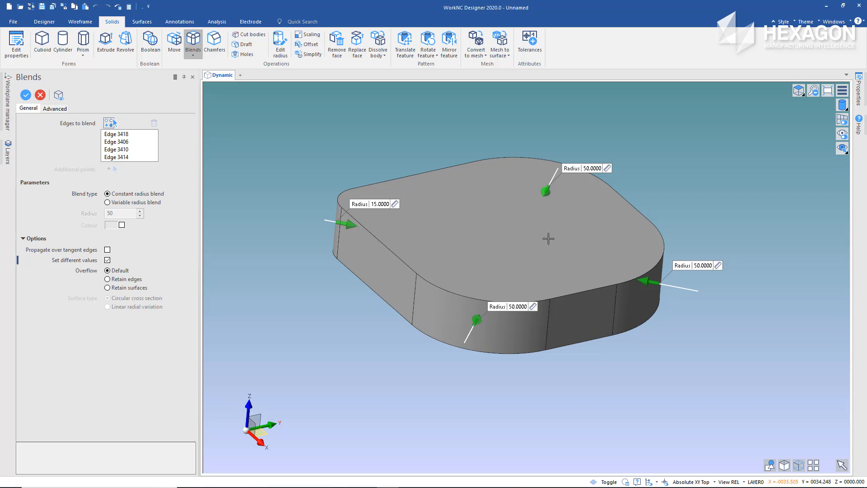
{"action": "left_click", "coordinate": [702, 265]}
{"action": "type", "text": "15"}
{"action": "key", "text": "Return"}
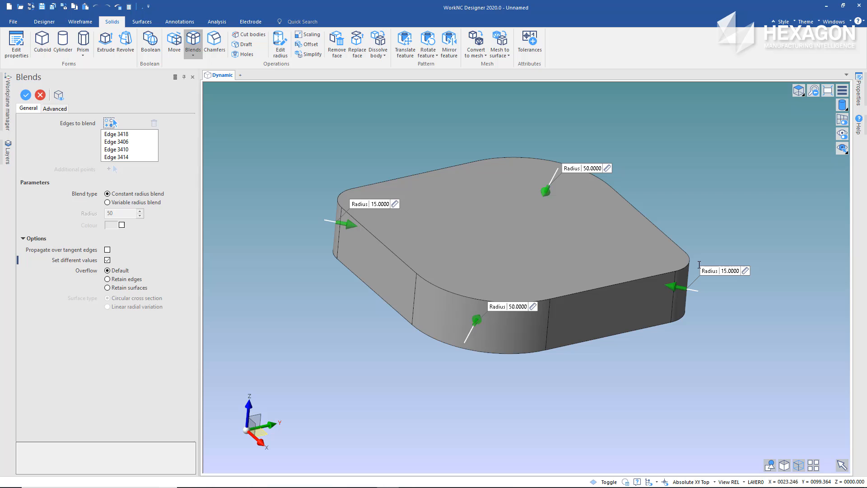
{"action": "right_click", "coordinate": [705, 220]}
{"action": "right_click", "coordinate": [704, 220]}
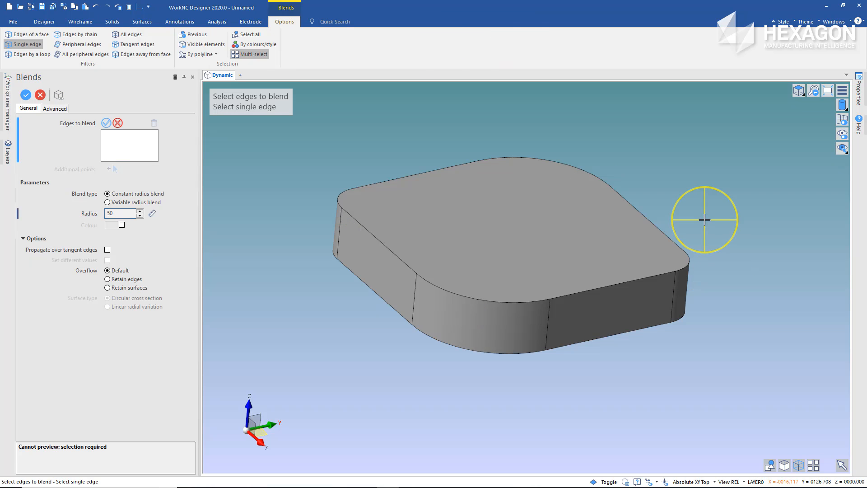
{"action": "right_click", "coordinate": [704, 220]}
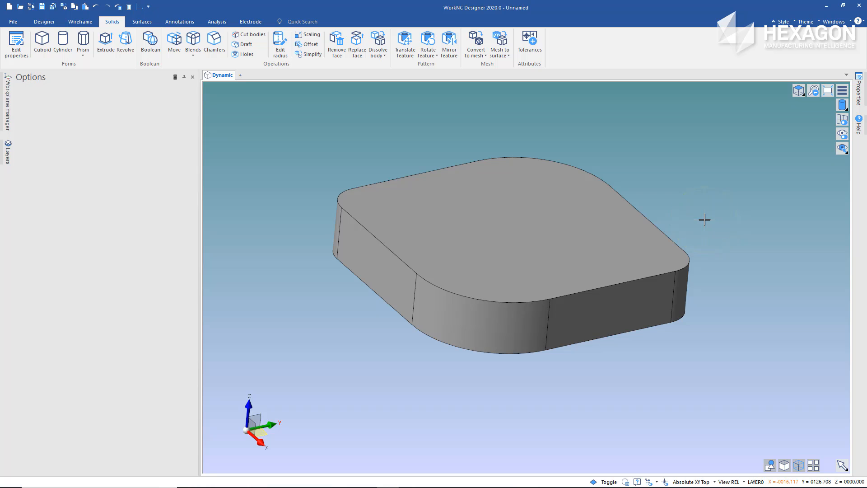
{"action": "right_click", "coordinate": [705, 220]}
Hollow the solid with a distance of 4, using its top face as the pierced face
{"action": "left_click", "coordinate": [309, 45]}
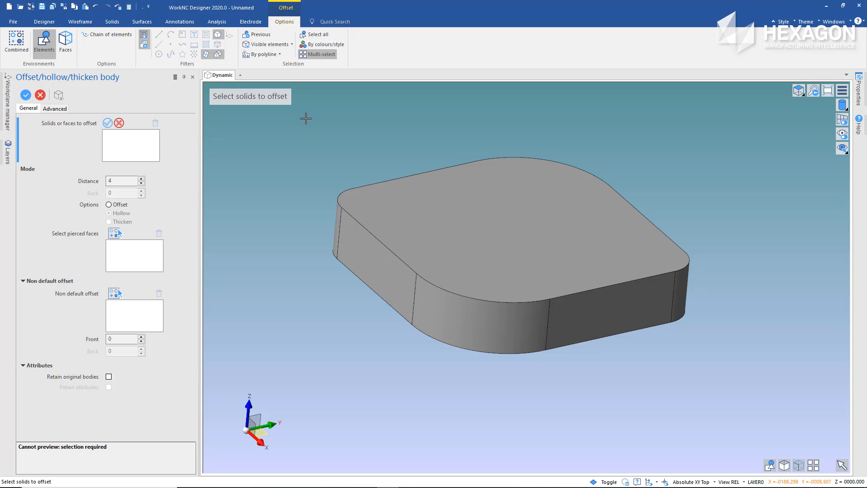
{"action": "left_click", "coordinate": [453, 207]}
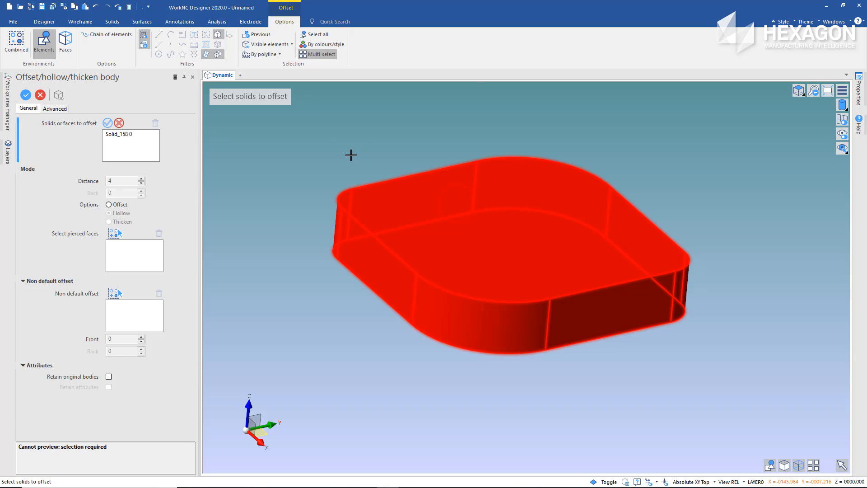
{"action": "right_click", "coordinate": [244, 183]}
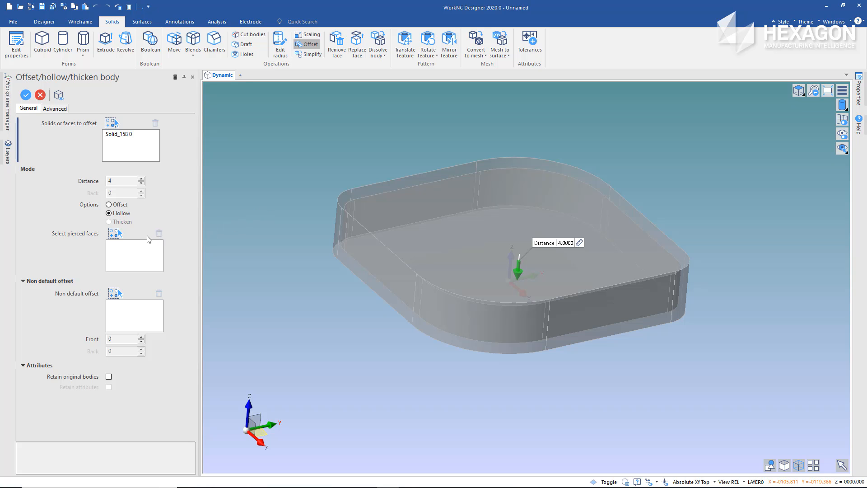
{"action": "left_click", "coordinate": [115, 233]}
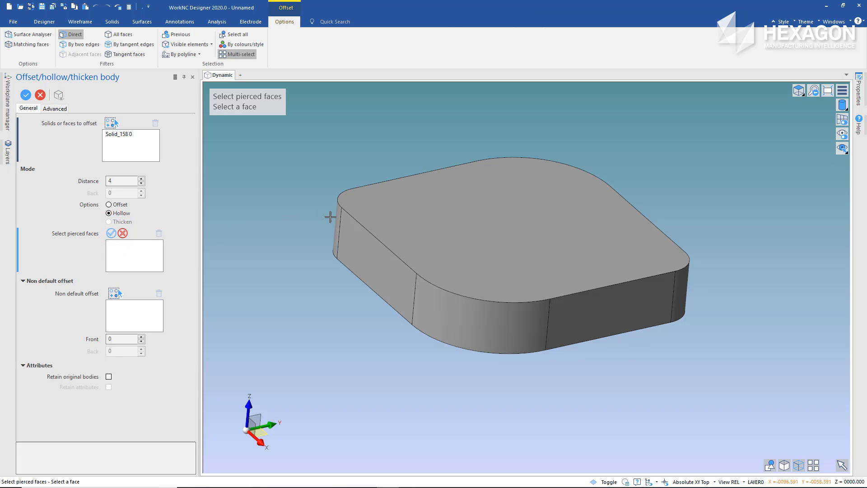
{"action": "left_click", "coordinate": [391, 215]}
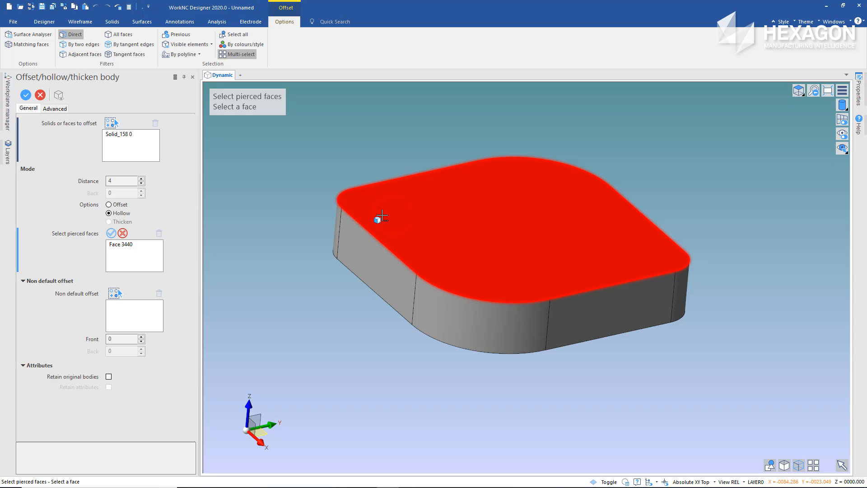
{"action": "right_click", "coordinate": [305, 216]}
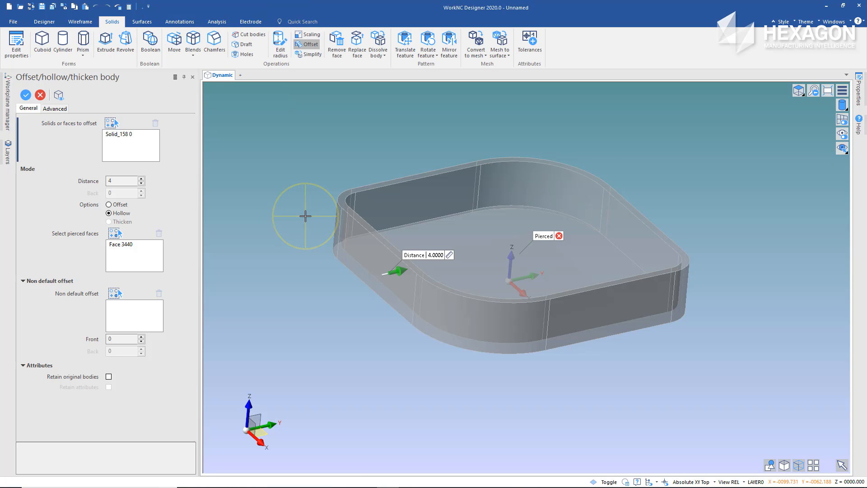
{"action": "right_click", "coordinate": [305, 215]}
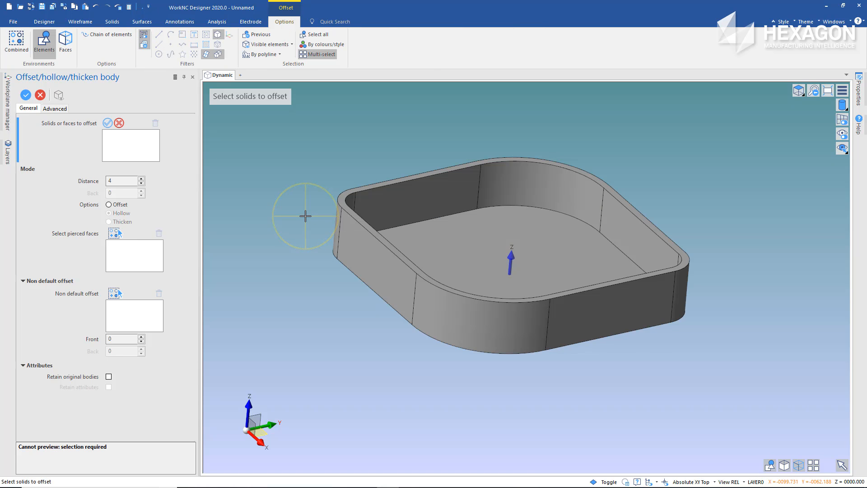
{"action": "right_click", "coordinate": [305, 216]}
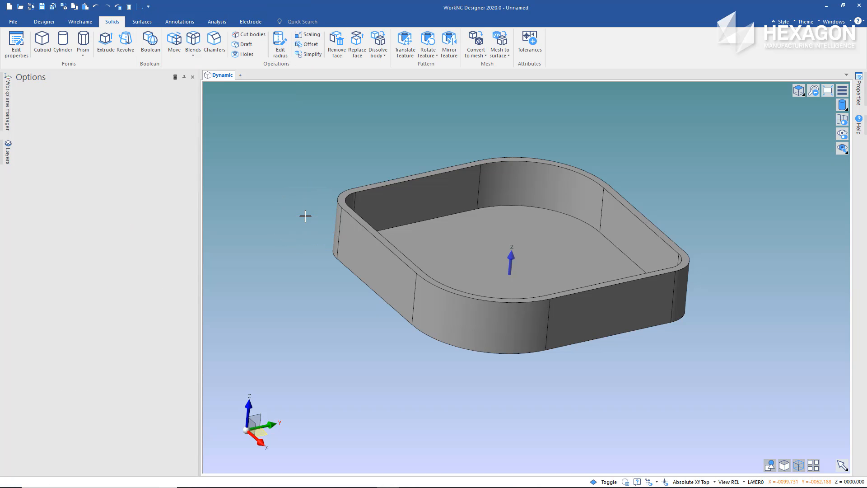
Move the tray's inner floor face along Z so it lies 15 below the rim, using a ruler dimension from a rim point
{"action": "mouse_move", "coordinate": [305, 216]}
{"action": "middle_mouse_down"}
{"action": "mouse_move", "coordinate": [304, 230]}
{"action": "mouse_move", "coordinate": [351, 235]}
{"action": "mouse_move", "coordinate": [298, 221]}
{"action": "middle_mouse_up"}
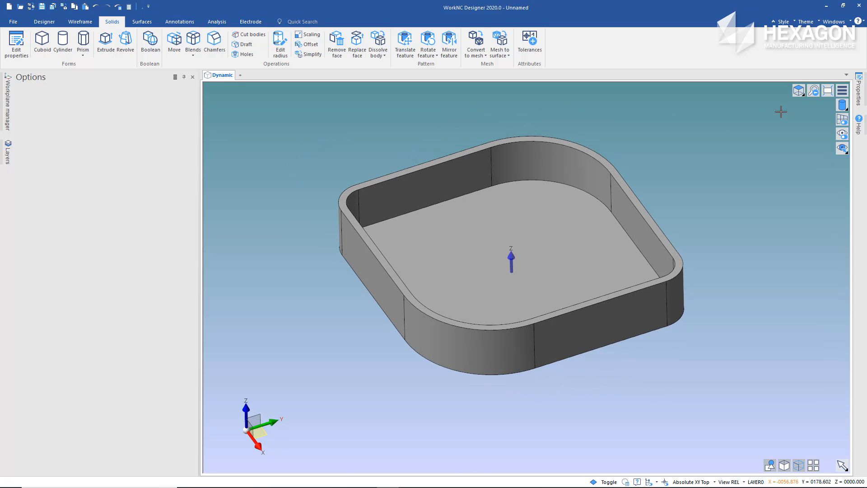
{"action": "left_click", "coordinate": [799, 91]}
{"action": "left_click", "coordinate": [800, 133]}
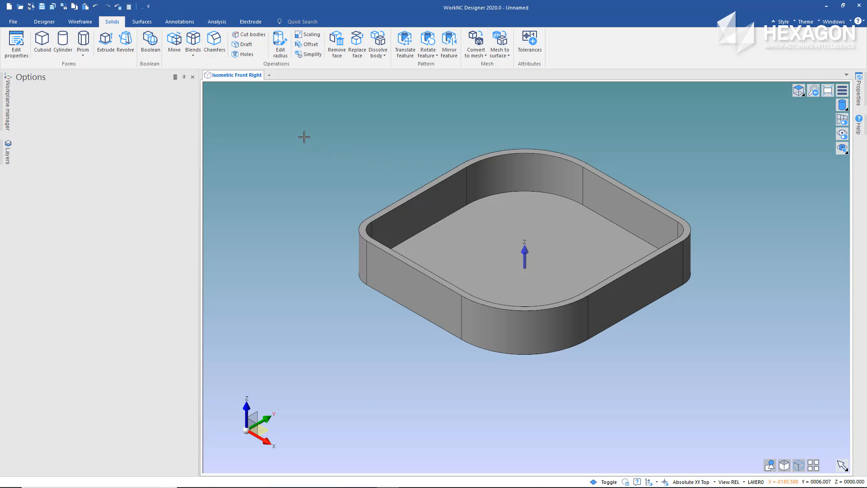
{"action": "left_click", "coordinate": [174, 42]}
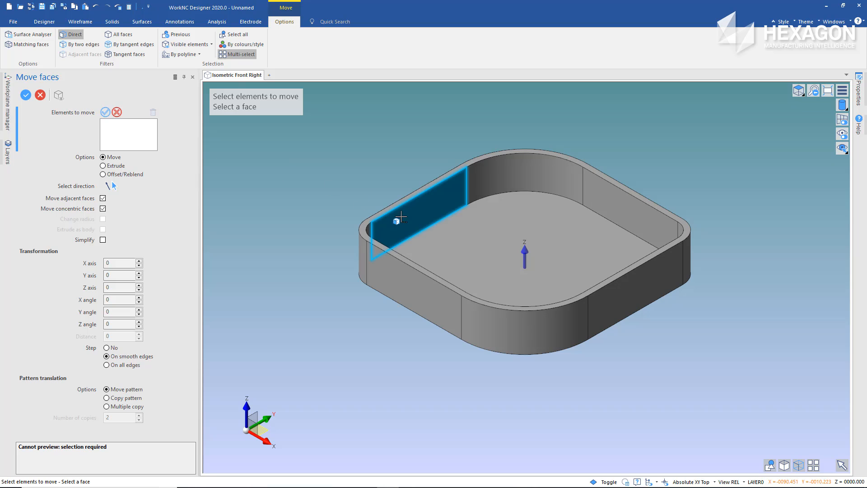
{"action": "left_click", "coordinate": [474, 240]}
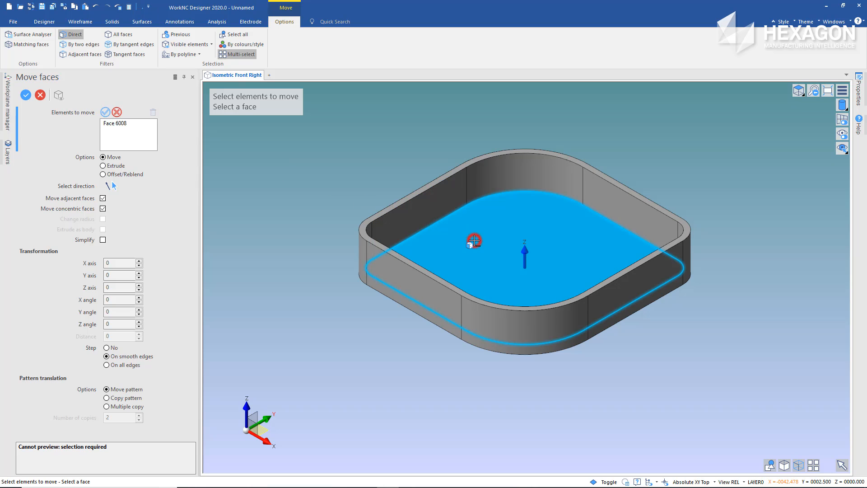
{"action": "middle_click", "coordinate": [417, 149]}
{"action": "mouse_move", "coordinate": [466, 167]}
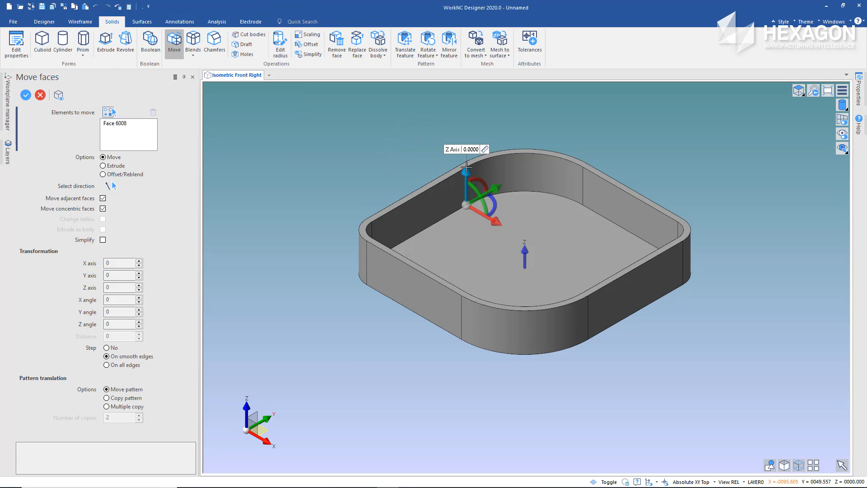
{"action": "left_click", "coordinate": [485, 150]}
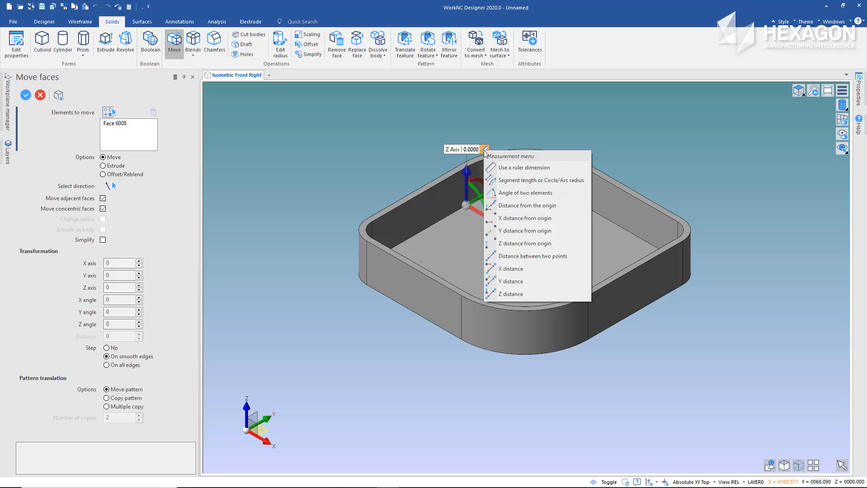
{"action": "left_click", "coordinate": [510, 168]}
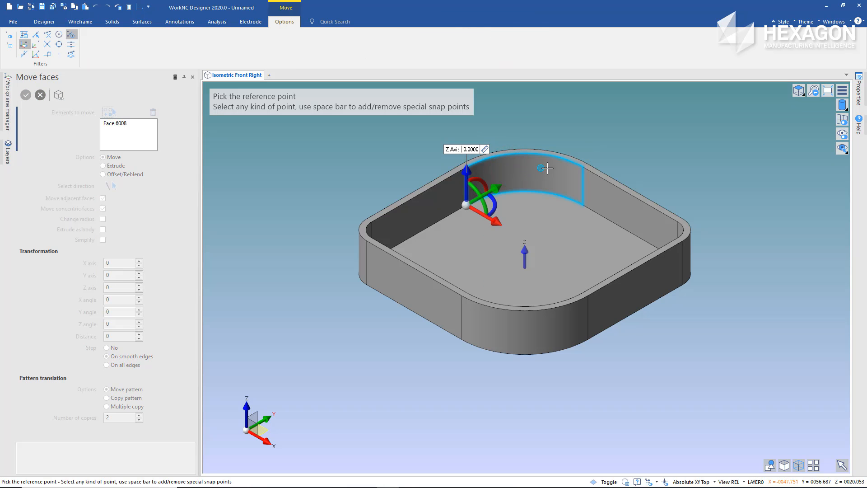
{"action": "left_click", "coordinate": [581, 167]}
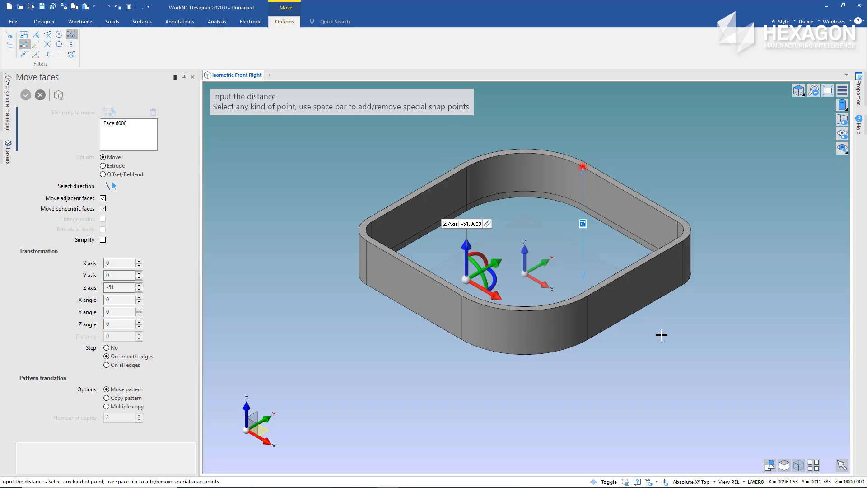
{"action": "key", "text": "Tab"}
{"action": "type", "text": "15"}
{"action": "key", "text": "Return"}
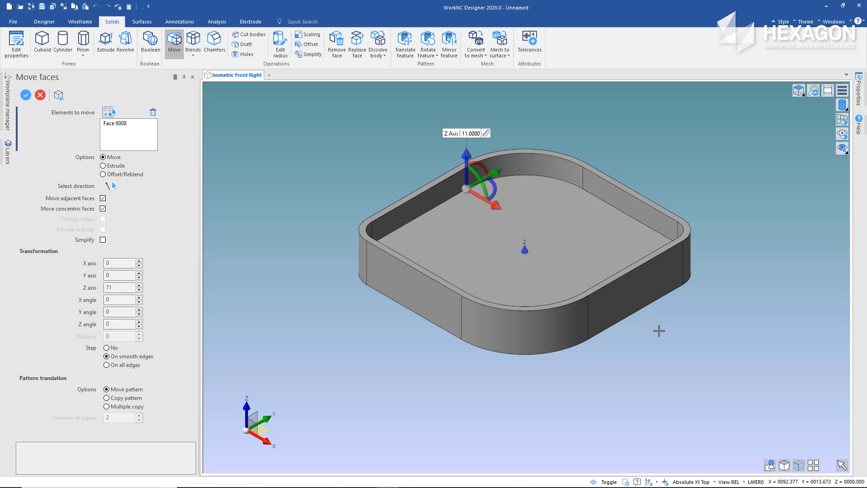
{"action": "right_click", "coordinate": [659, 331]}
{"action": "right_click", "coordinate": [658, 330]}
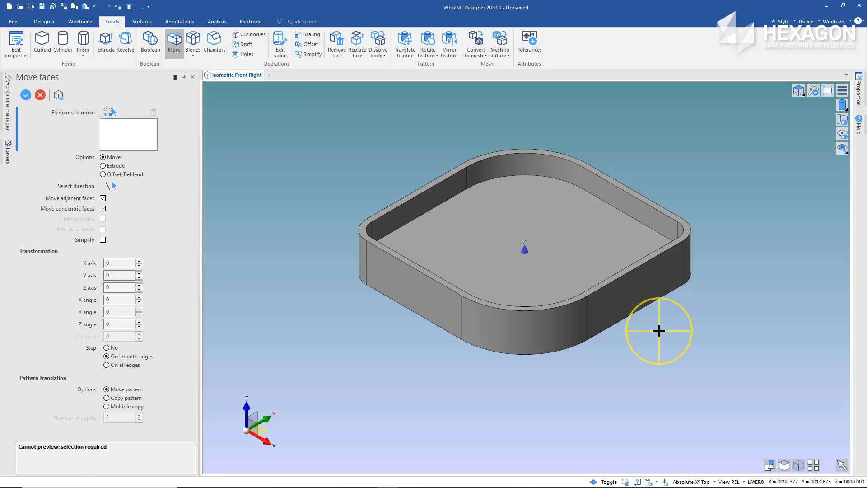
{"action": "right_click", "coordinate": [658, 330]}
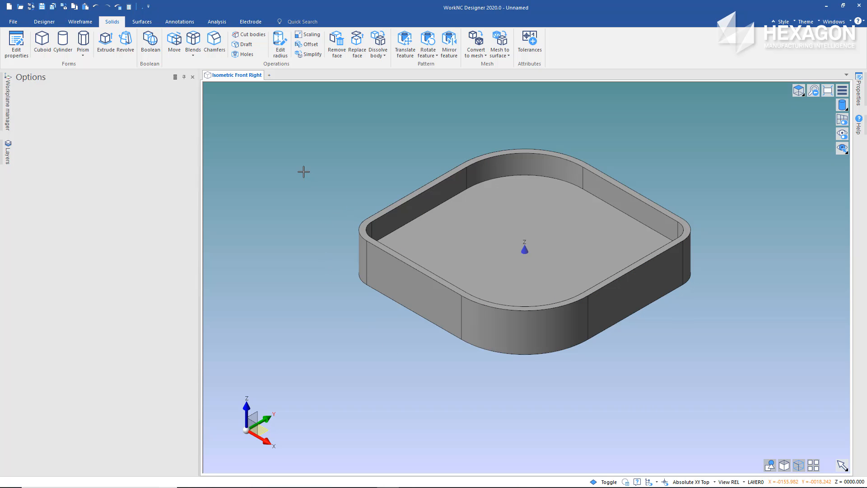
Create a three-point cylinder with radius 15 and height 30, concentric with the -X/-Y corner's outer arc, and unite it with the tray
{"action": "left_click", "coordinate": [63, 39]}
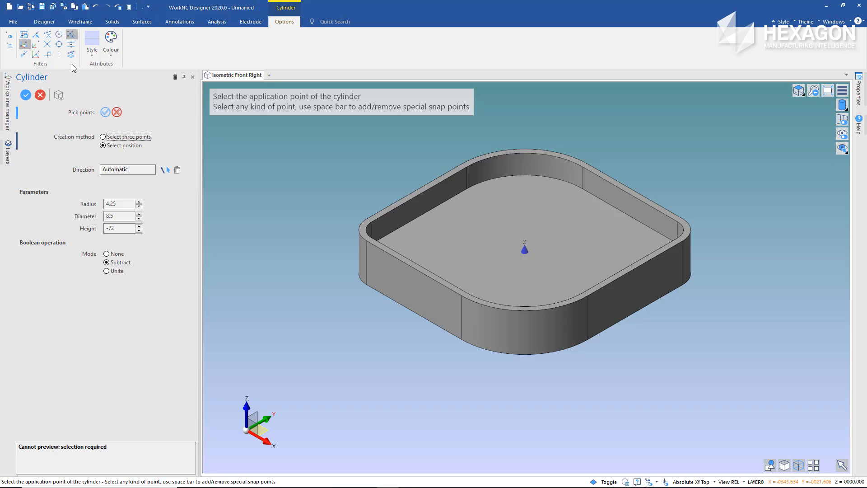
{"action": "left_click", "coordinate": [103, 137]}
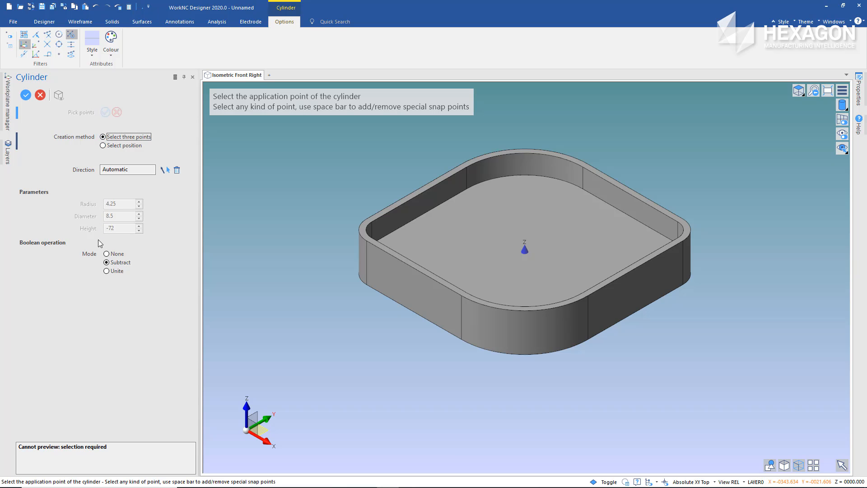
{"action": "left_click", "coordinate": [107, 271]}
{"action": "scroll", "coordinate": [363, 221], "scroll_direction": "up", "scroll_amount": 2}
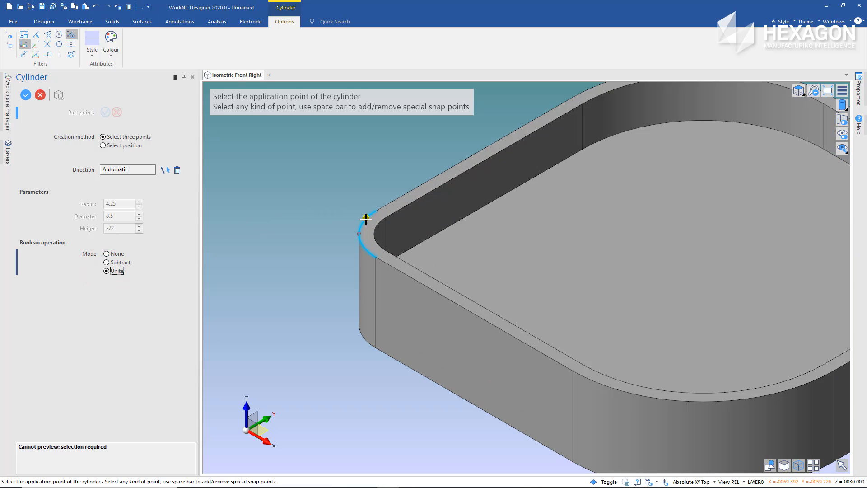
{"action": "left_click", "coordinate": [369, 220]}
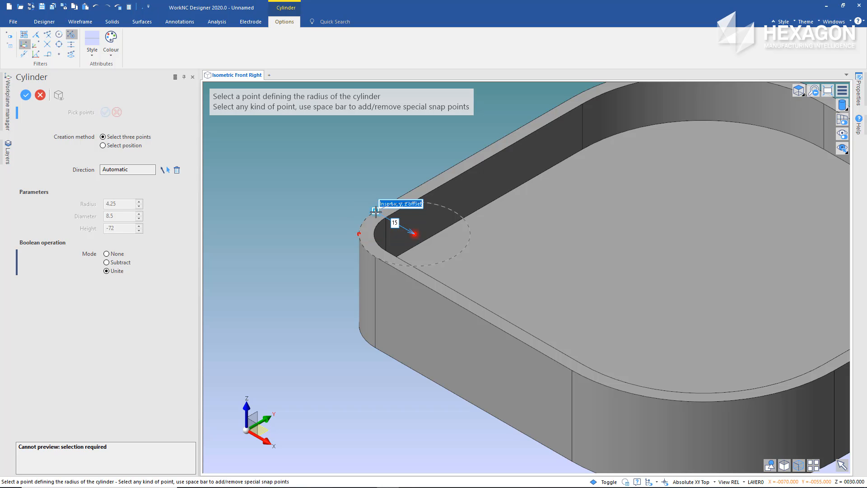
{"action": "left_click", "coordinate": [375, 211]}
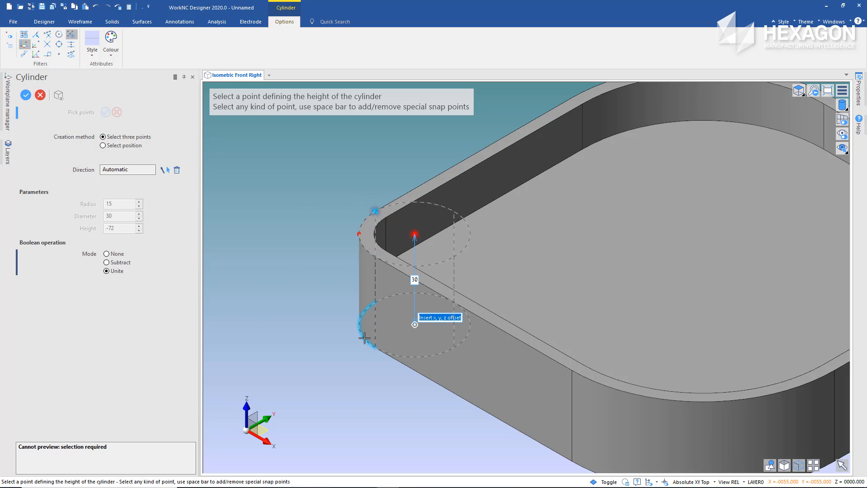
{"action": "left_click", "coordinate": [374, 348]}
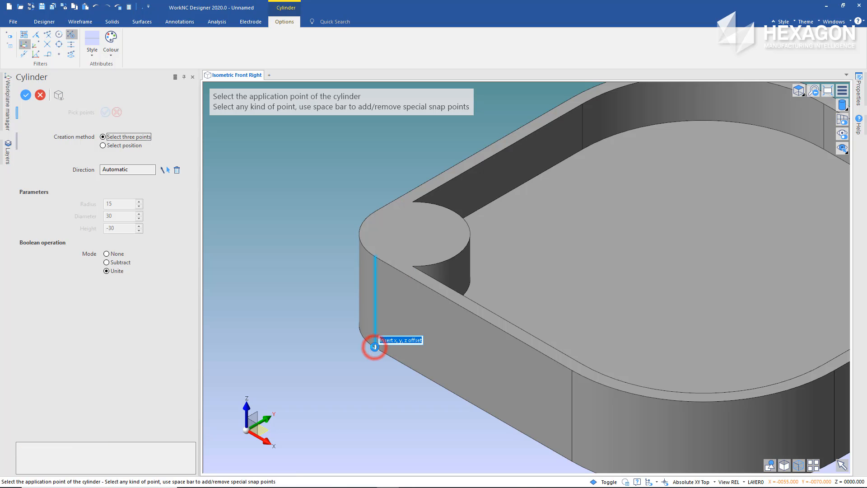
Unite a matching cylinder of radius 15 and height 30 at the opposite +X/+Y corner, and finish the Cylinder command
{"action": "middle_click_drag", "start_coordinate": [404, 158], "coordinate": [281, 174]}
{"action": "scroll", "coordinate": [282, 174], "scroll_direction": "down", "scroll_amount": 3}
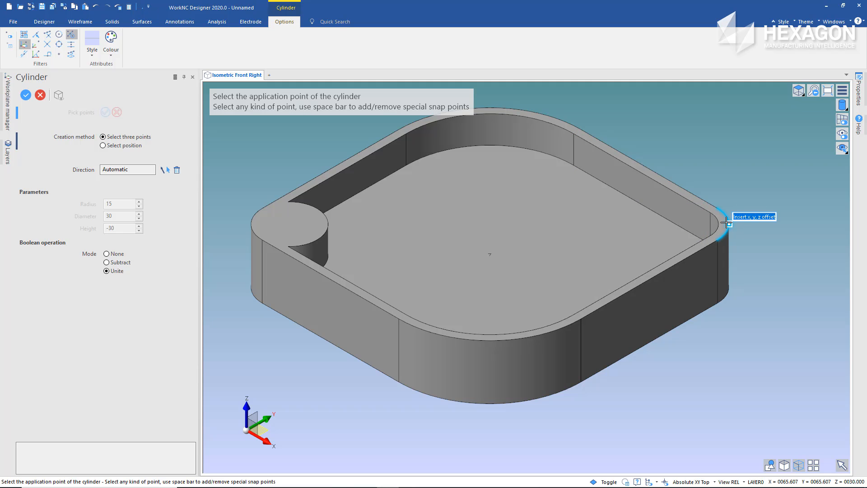
{"action": "left_click", "coordinate": [724, 223]}
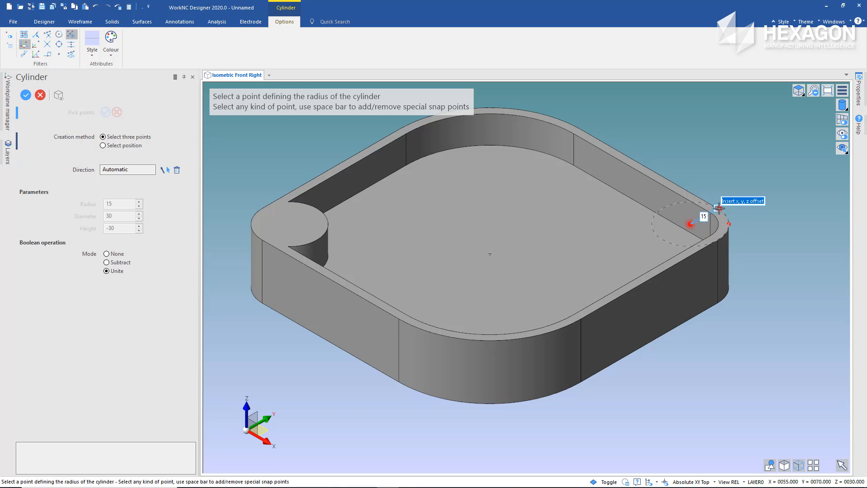
{"action": "left_click", "coordinate": [719, 207]}
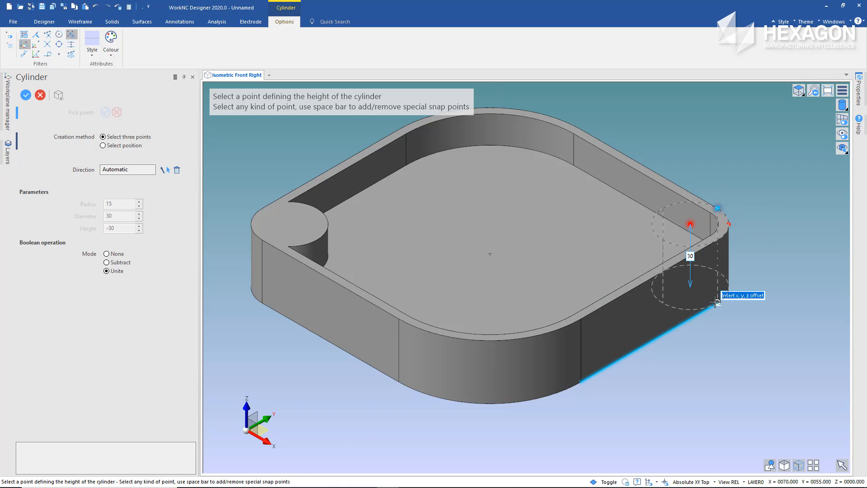
{"action": "left_click", "coordinate": [717, 302]}
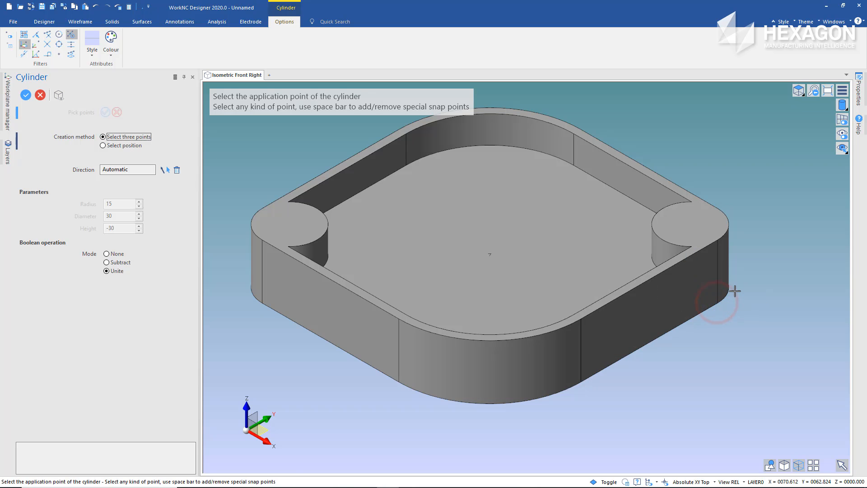
{"action": "right_click", "coordinate": [754, 245]}
{"action": "right_click", "coordinate": [754, 245]}
{"action": "right_click", "coordinate": [754, 245]}
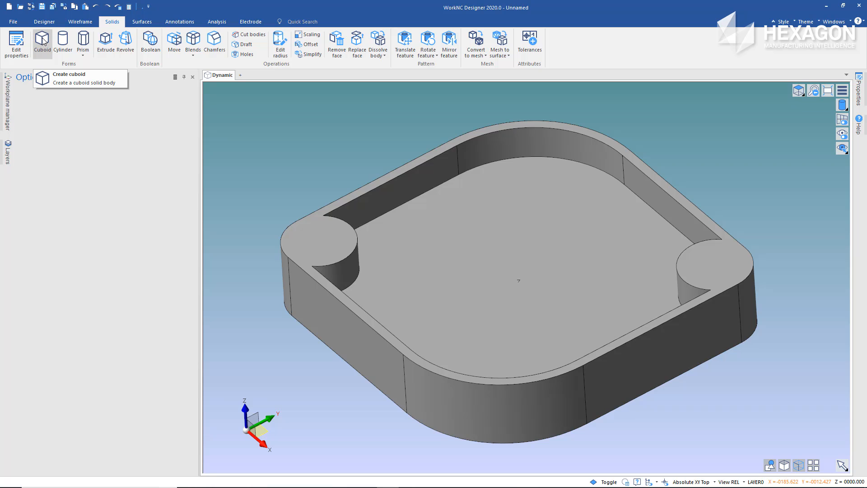
Start a cuboid centred midway between the two large corner arcs at rim level, with a 180 by 8 base in Unite mode
{"action": "left_click", "coordinate": [43, 41]}
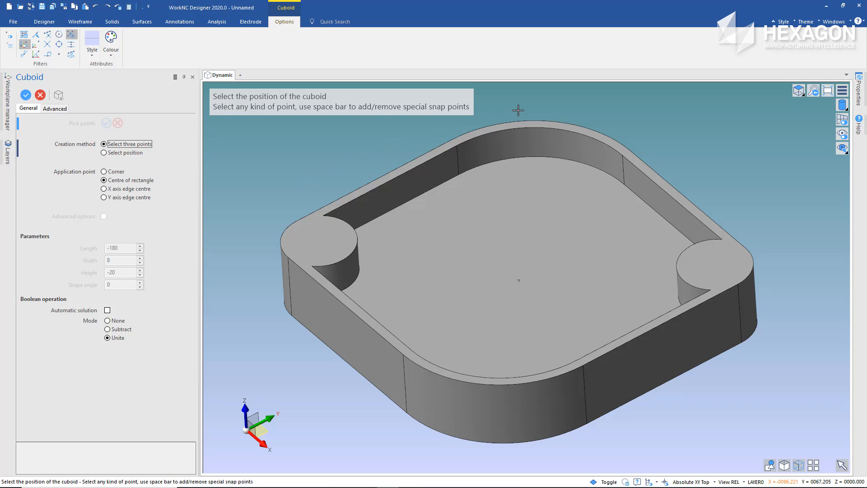
{"action": "left_click", "coordinate": [546, 120]}
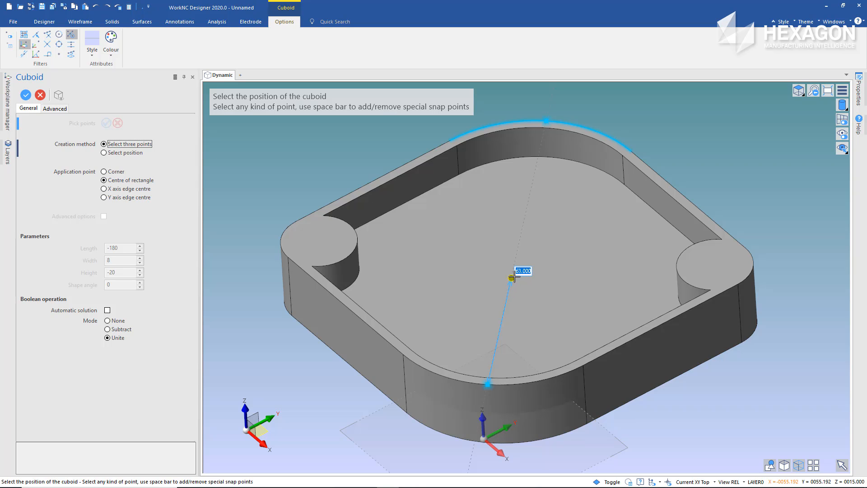
{"action": "left_click", "coordinate": [517, 252]}
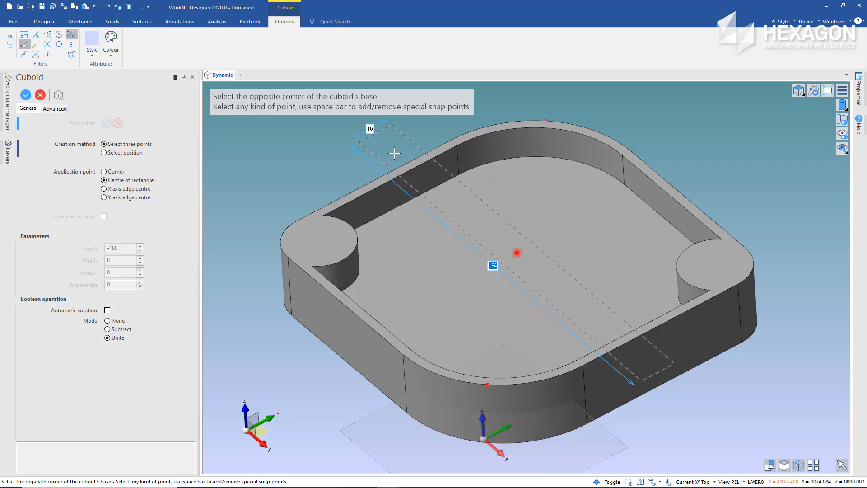
{"action": "type", "text": "18"}
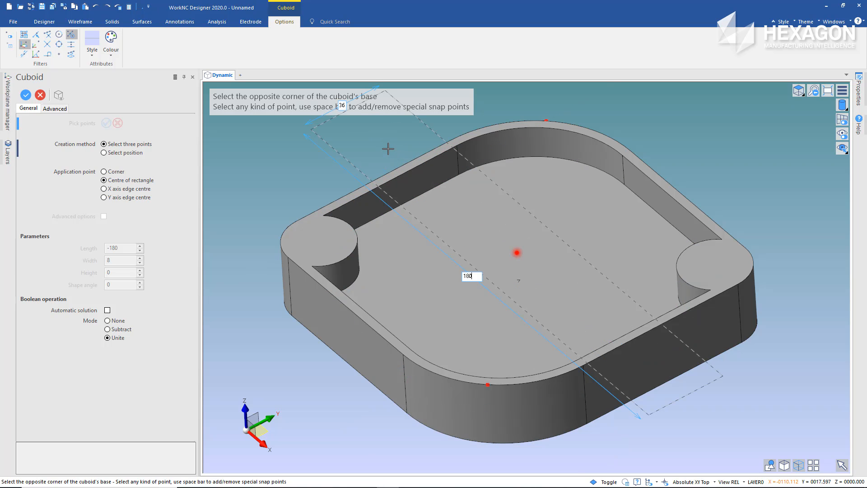
{"action": "key", "text": "Tab"}
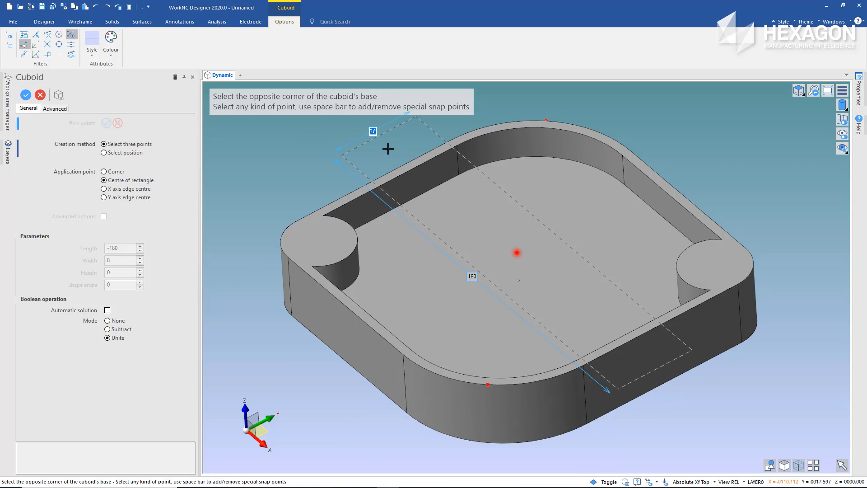
{"action": "type", "text": "8"}
{"action": "key", "text": "Tab"}
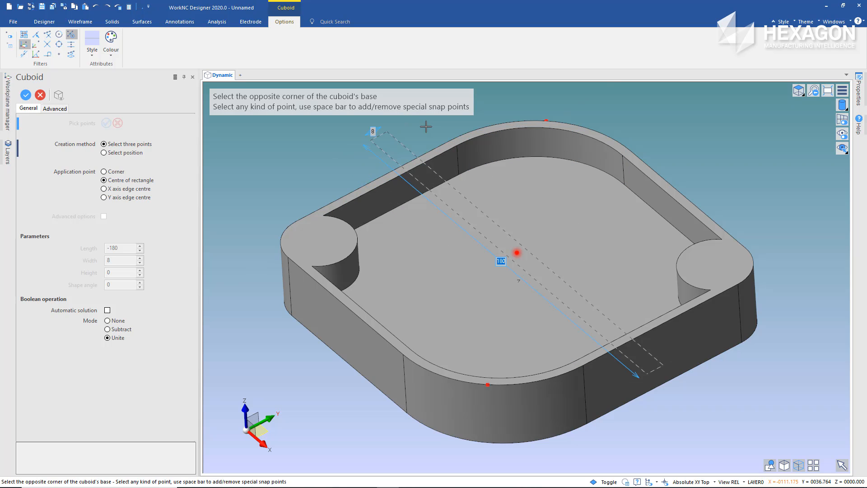
{"action": "key", "text": "Return"}
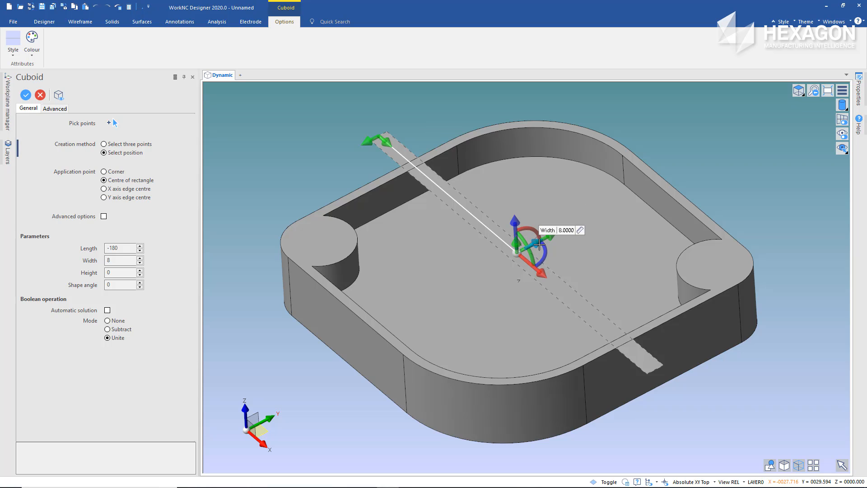
Rotate the cuboid about Z to 315 degrees so it runs diagonally between the two large rounded corners
{"action": "left_click_drag", "start_coordinate": [546, 250], "coordinate": [542, 237]}
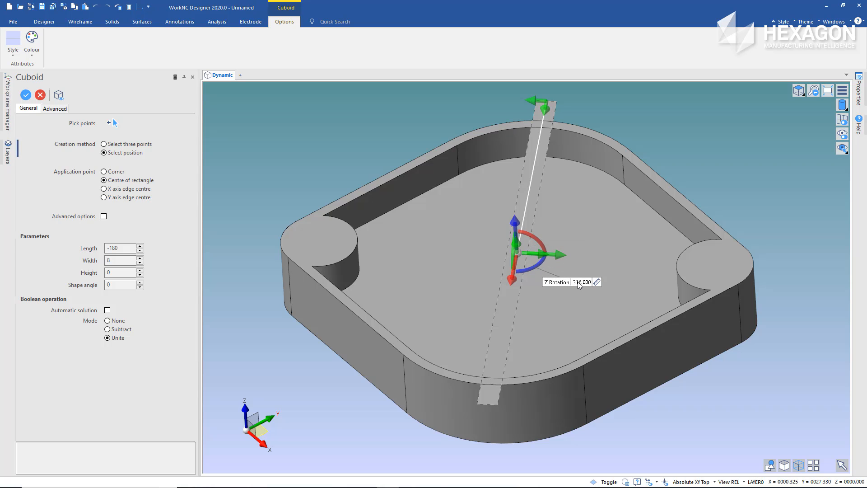
{"action": "double_click", "coordinate": [578, 282]}
{"action": "type", "text": "-4"}
{"action": "key", "text": "Return"}
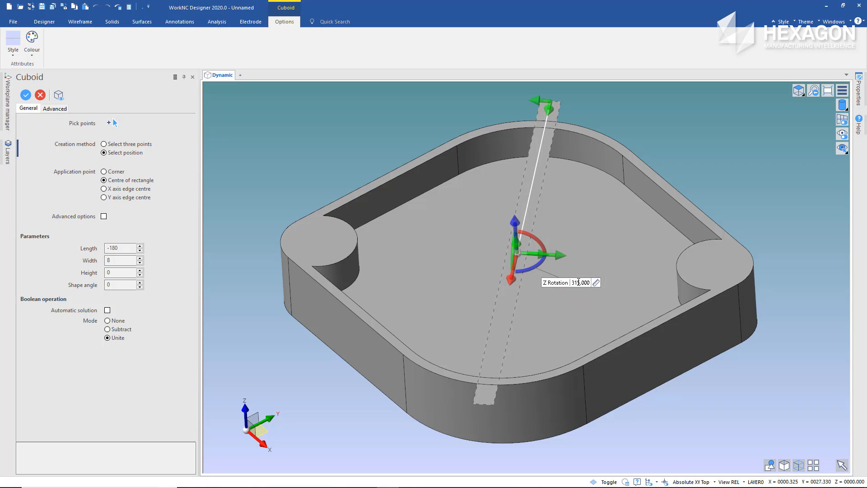
Extend the diagonal cuboid downward to a height of -23, unite it with the tray and end the Cuboid command
{"action": "mouse_move", "coordinate": [519, 245]}
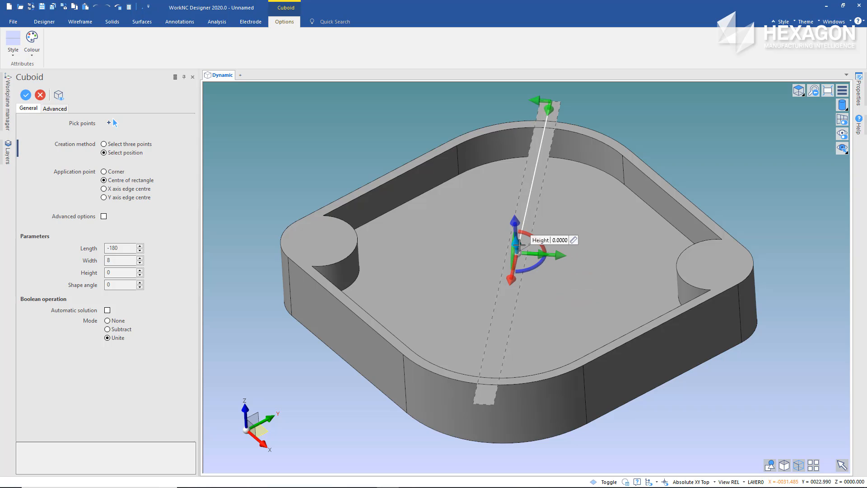
{"action": "left_click_drag", "start_coordinate": [520, 244], "coordinate": [523, 288]}
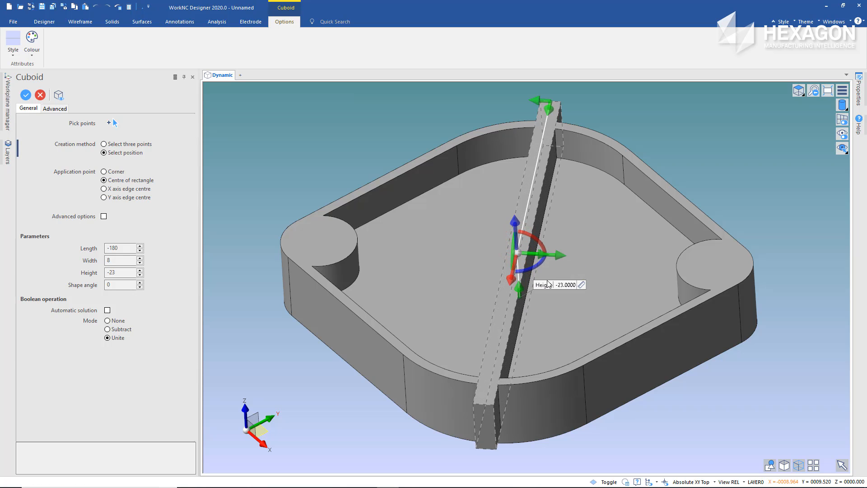
{"action": "left_click", "coordinate": [574, 260]}
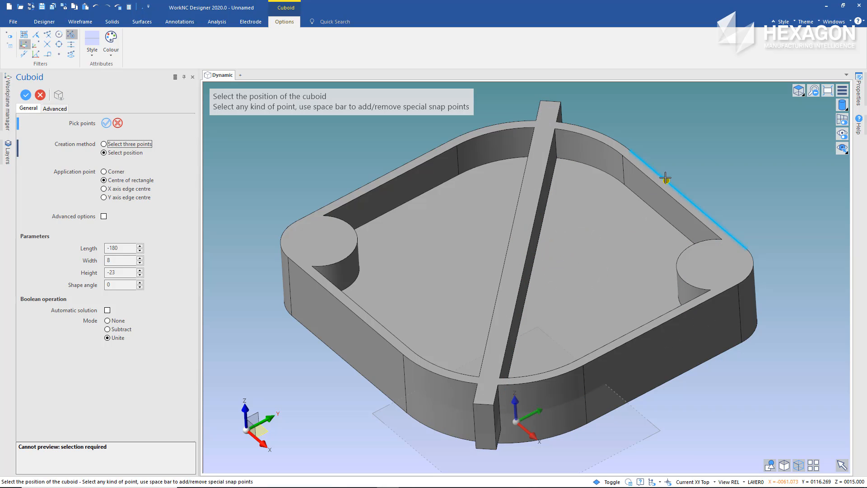
{"action": "right_click", "coordinate": [682, 151]}
{"action": "right_click", "coordinate": [682, 151]}
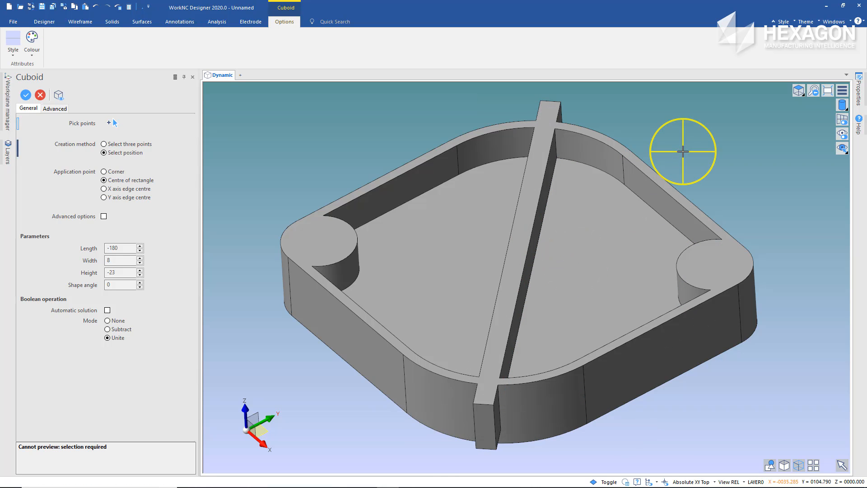
Remove and heal the four faces of the rib end protruding outside the tray wall at the +X/-Y corner
{"action": "mouse_move", "coordinate": [683, 161]}
{"action": "middle_mouse_down"}
{"action": "mouse_move", "coordinate": [661, 153]}
{"action": "mouse_move", "coordinate": [673, 159]}
{"action": "mouse_move", "coordinate": [700, 150]}
{"action": "mouse_move", "coordinate": [675, 161]}
{"action": "middle_mouse_up"}
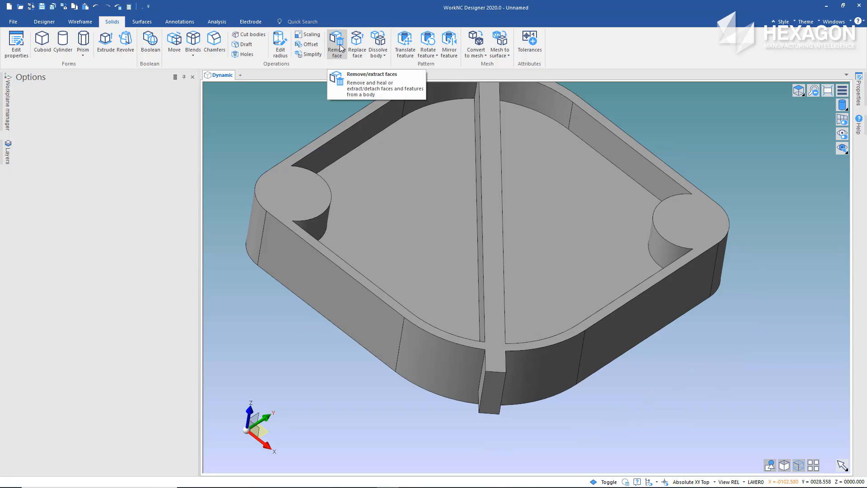
{"action": "left_click", "coordinate": [340, 46]}
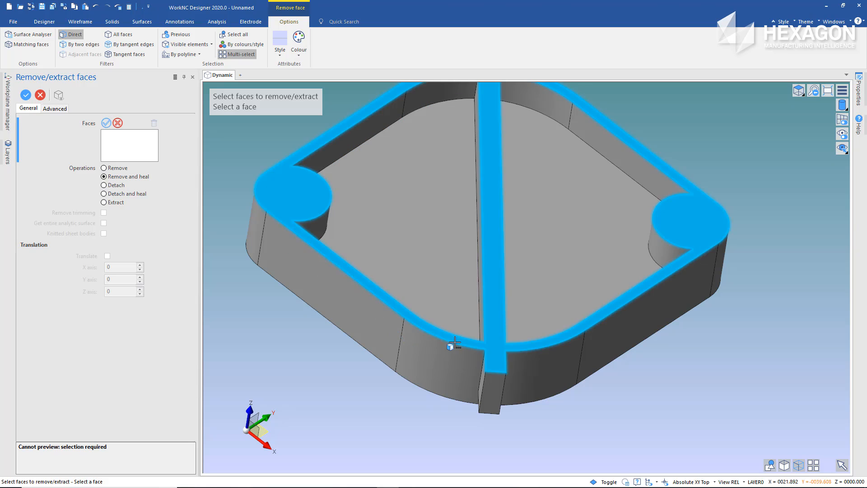
{"action": "left_click_drag", "start_coordinate": [459, 351], "coordinate": [521, 441]}
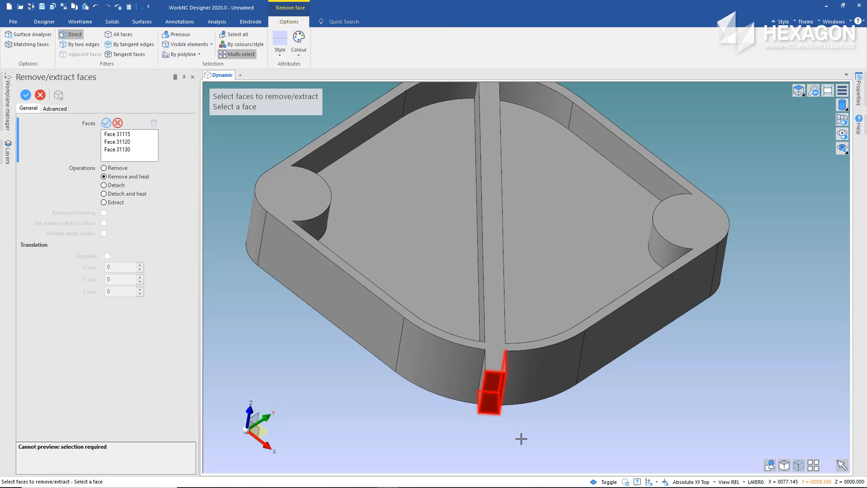
{"action": "left_click", "coordinate": [483, 380]}
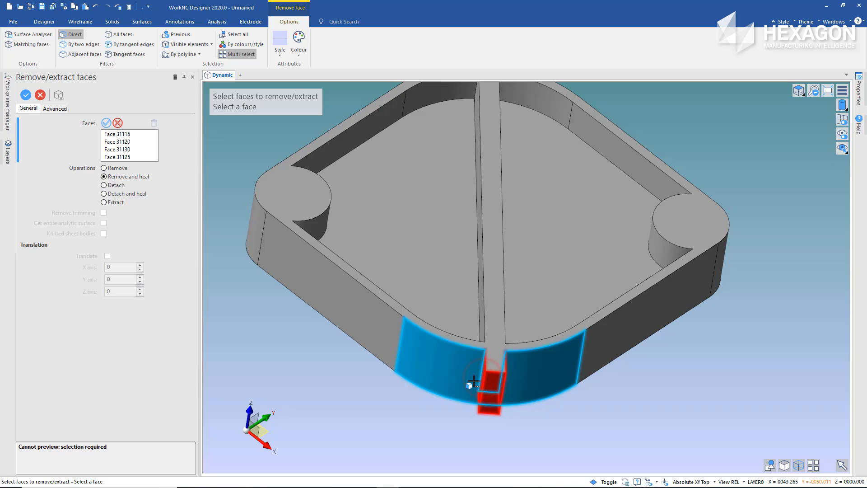
{"action": "middle_click", "coordinate": [473, 382]}
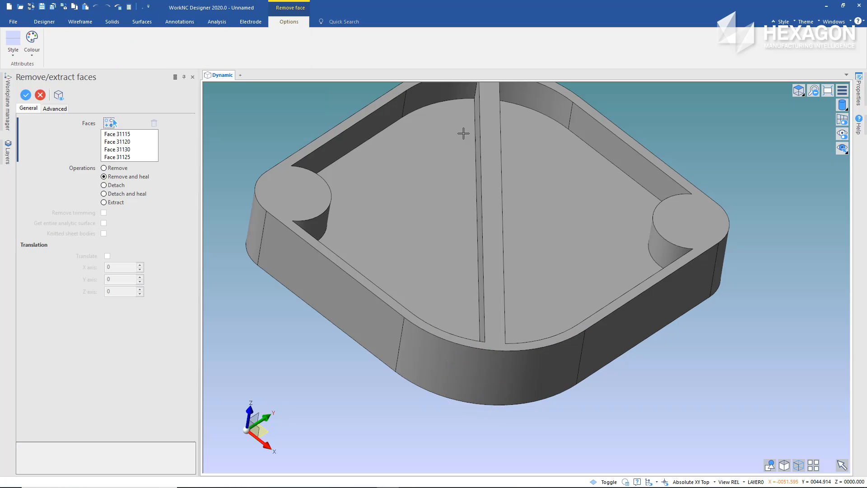
Remove and heal the four faces of the rib end protruding at the -X/+Y corner, and finish the command
{"action": "middle_click_drag", "start_coordinate": [463, 133], "coordinate": [487, 203]}
{"action": "middle_click_drag", "start_coordinate": [495, 140], "coordinate": [487, 202]}
{"action": "left_click_drag", "start_coordinate": [469, 119], "coordinate": [539, 207]}
{"action": "right_click", "coordinate": [463, 115]}
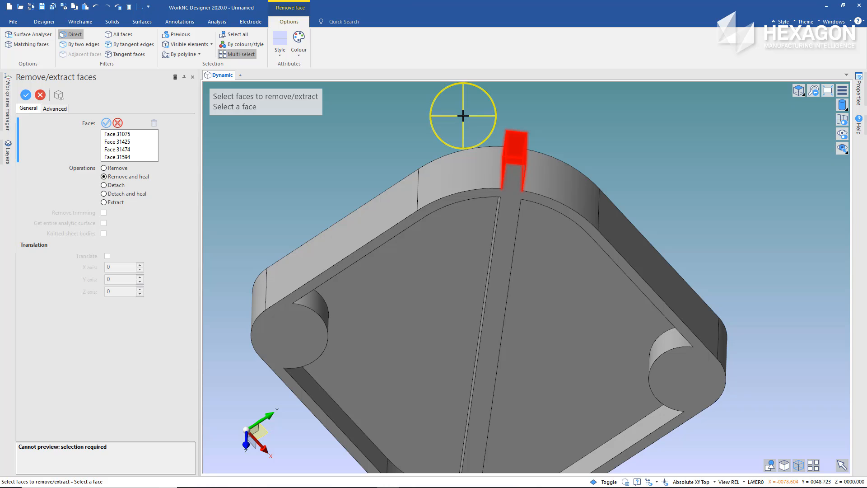
{"action": "right_click", "coordinate": [463, 116]}
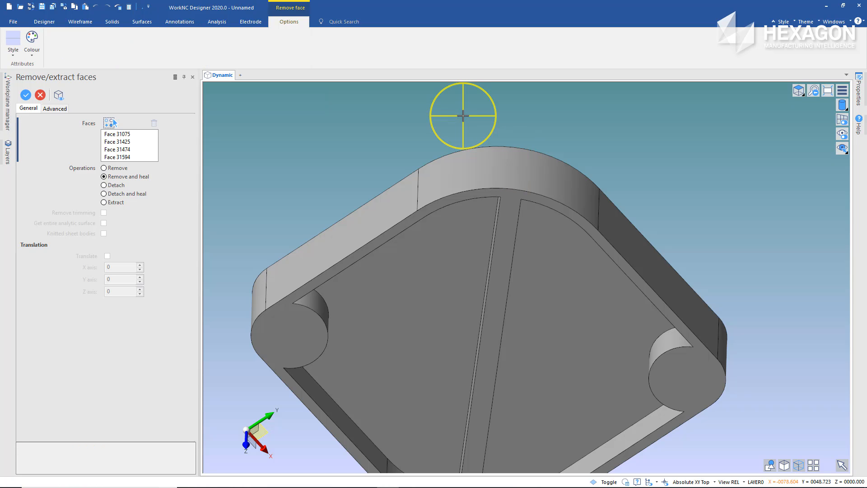
{"action": "right_click", "coordinate": [463, 116]}
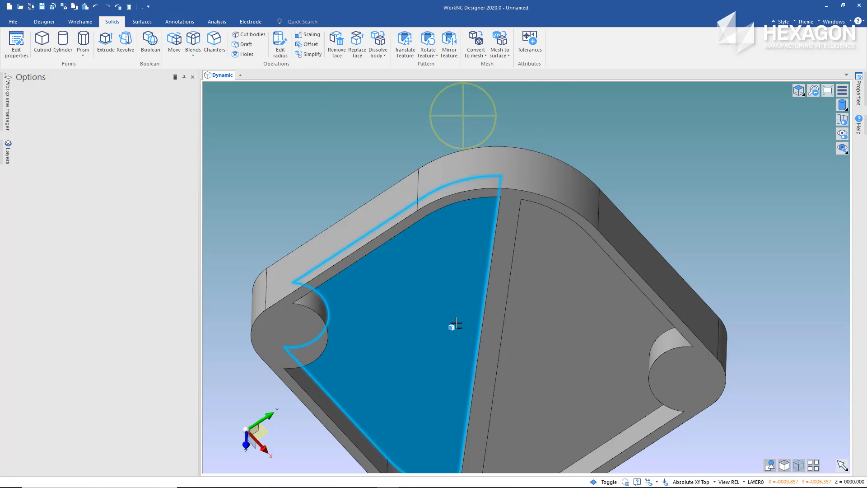
Start a subtracting cylinder by the three-point method, centred on the top arc of the -X/-Y corner boss, with a rough radius of about 49
{"action": "middle_click_drag", "start_coordinate": [451, 325], "coordinate": [469, 253]}
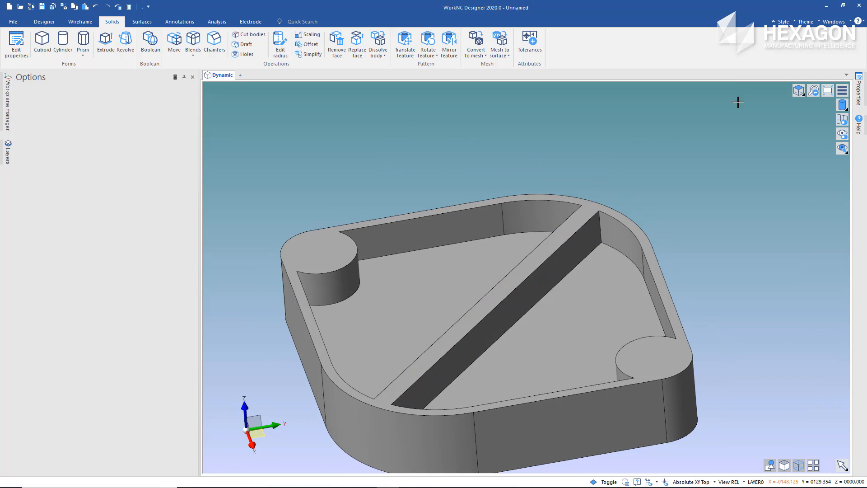
{"action": "left_click", "coordinate": [798, 90]}
{"action": "left_click", "coordinate": [799, 190]}
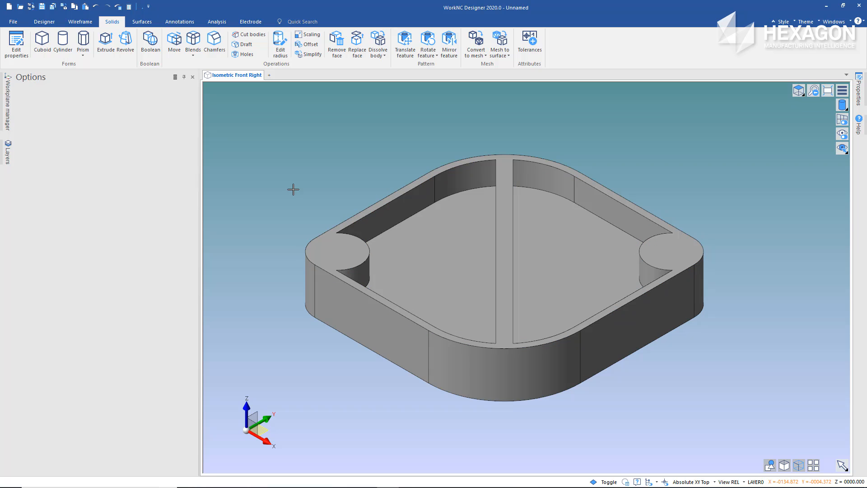
{"action": "left_click", "coordinate": [63, 42]}
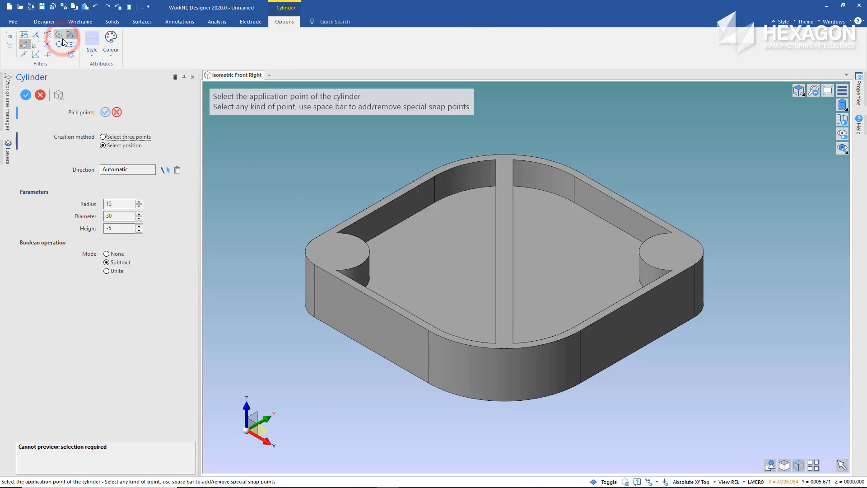
{"action": "left_click", "coordinate": [103, 137]}
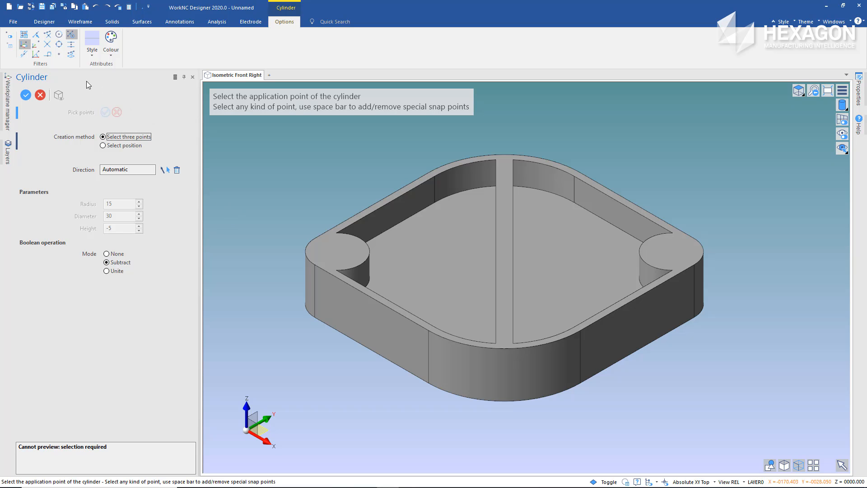
{"action": "left_click", "coordinate": [59, 35]}
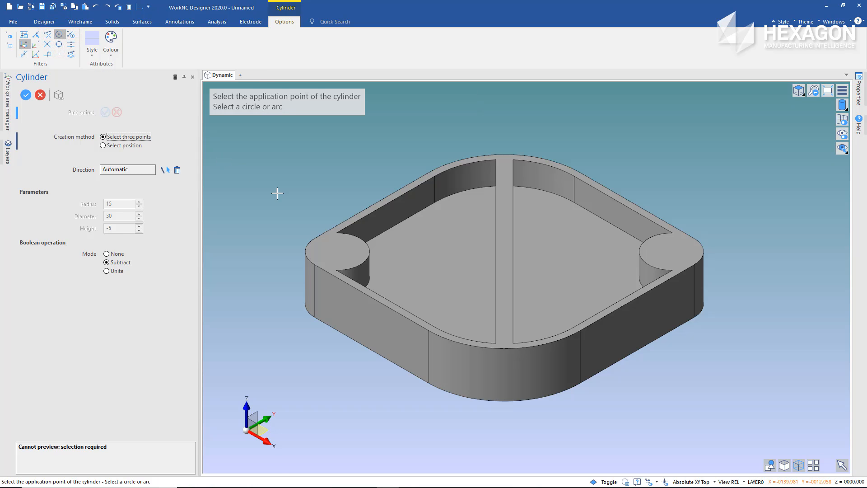
{"action": "left_click", "coordinate": [307, 241]}
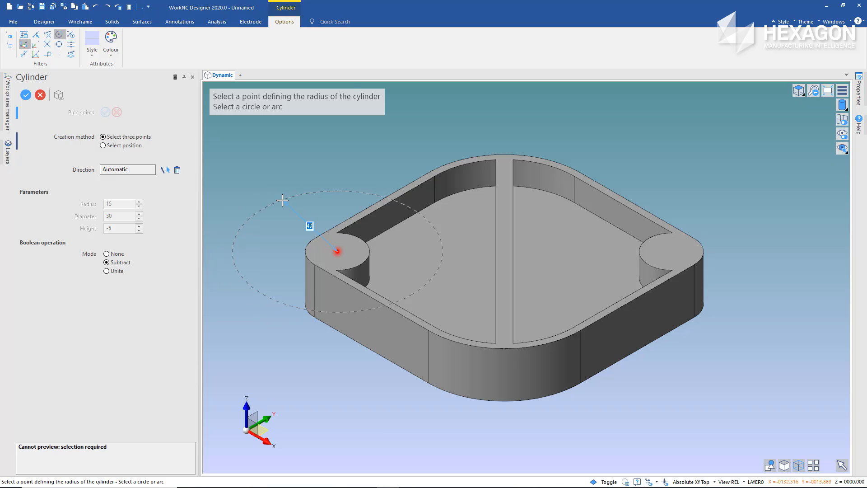
{"action": "left_click", "coordinate": [283, 200]}
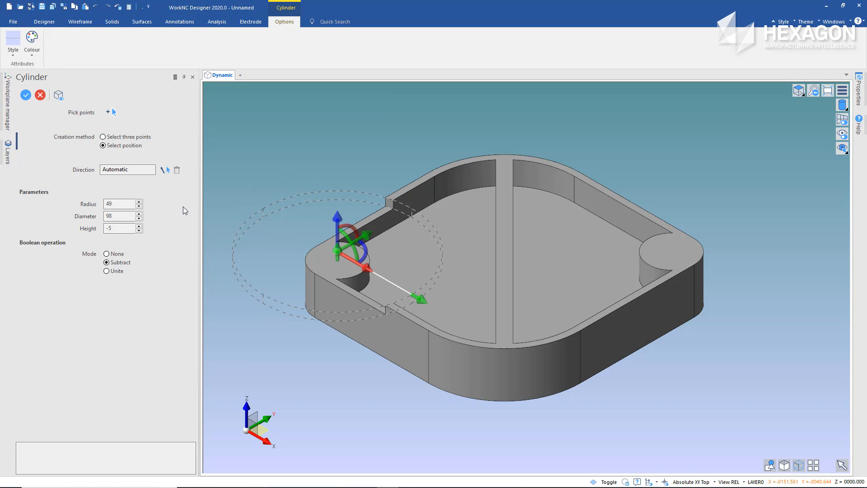
Set the cylinder's radius to 8 with a height of -5 and subtract it from the boss as a counterbore
{"action": "double_click", "coordinate": [125, 204]}
{"action": "type", "text": "8"}
{"action": "key", "text": "Tab"}
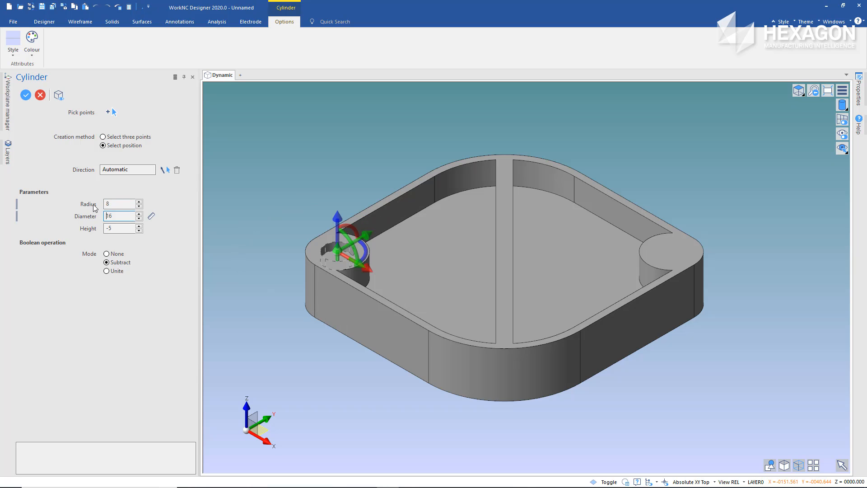
{"action": "key", "text": "Tab"}
{"action": "key", "text": "Tab"}
{"action": "right_click", "coordinate": [265, 203]}
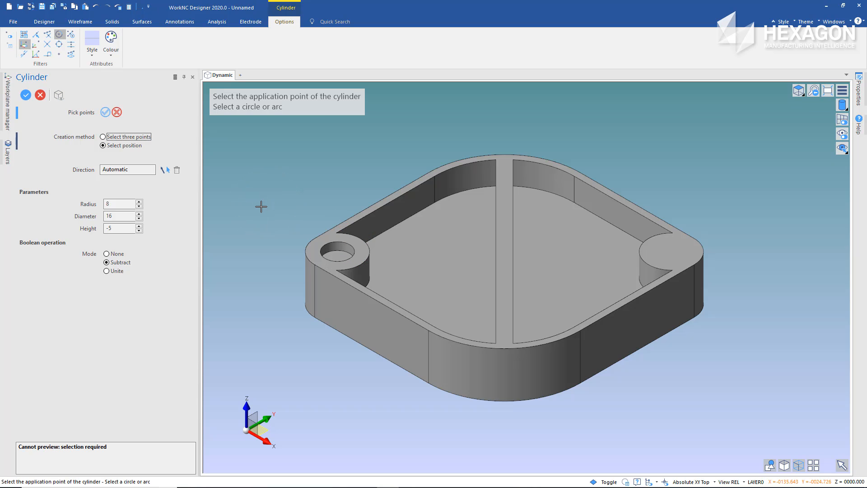
Subtract a through cylinder of radius 4.25 and height -70 concentric with the counterbore, and finish the Cylinder command
{"action": "left_click", "coordinate": [325, 244]}
{"action": "left_click", "coordinate": [113, 203]}
{"action": "type", "text": "4.25"}
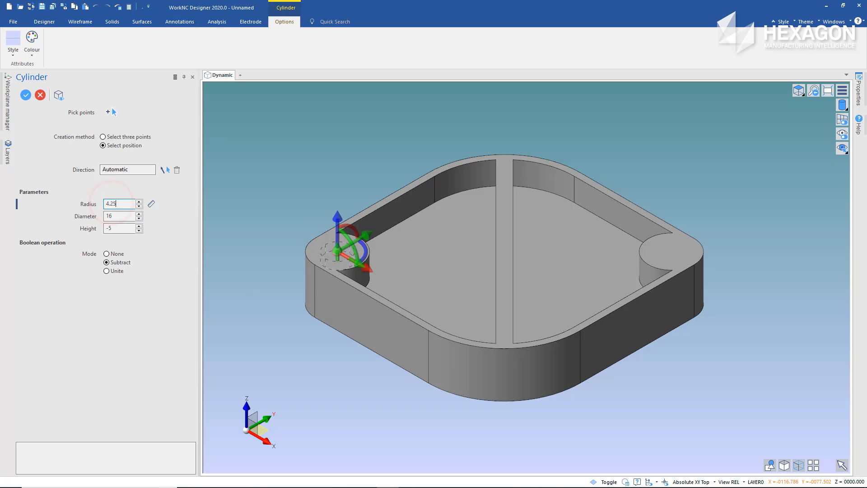
{"action": "key", "text": "Tab"}
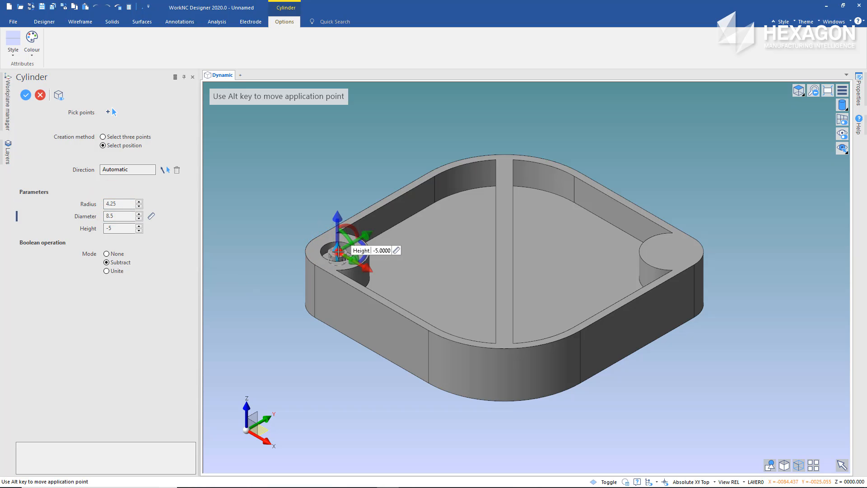
{"action": "left_click_drag", "start_coordinate": [336, 320], "coordinate": [334, 369]}
{"action": "right_click", "coordinate": [300, 343]}
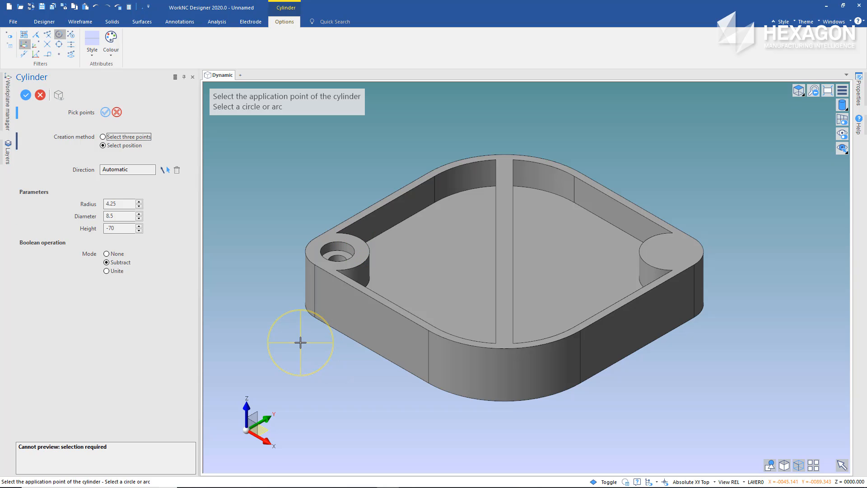
{"action": "mouse_move", "coordinate": [433, 253]}
{"action": "middle_mouse_down"}
{"action": "mouse_move", "coordinate": [441, 255]}
{"action": "mouse_move", "coordinate": [441, 298]}
{"action": "mouse_move", "coordinate": [435, 252]}
{"action": "middle_mouse_up"}
{"action": "right_click", "coordinate": [324, 194]}
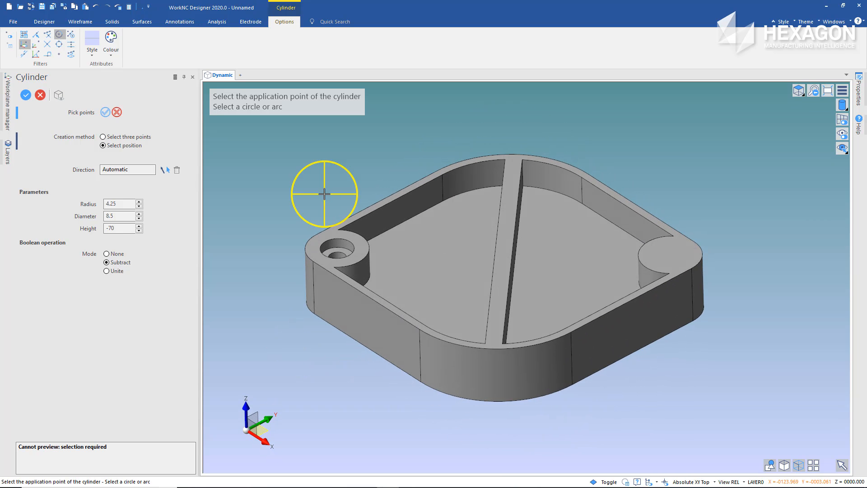
{"action": "right_click", "coordinate": [324, 194]}
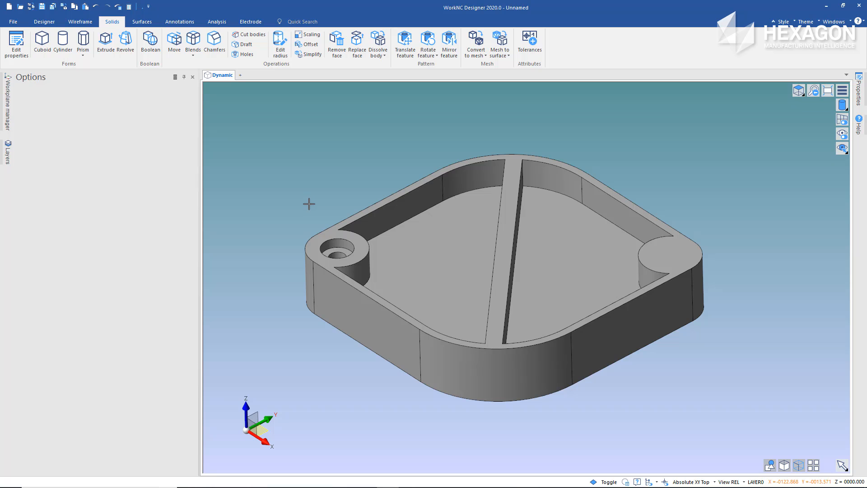
Copy the counterbored hole's faces point to point from its centre to the centre of the +X/+Y boss using Translate feature
{"action": "left_click", "coordinate": [406, 43]}
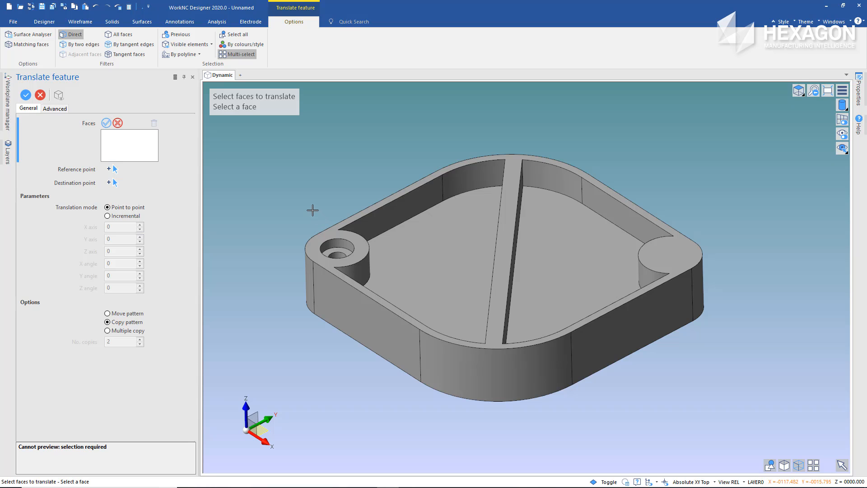
{"action": "left_click_drag", "start_coordinate": [312, 210], "coordinate": [361, 366]}
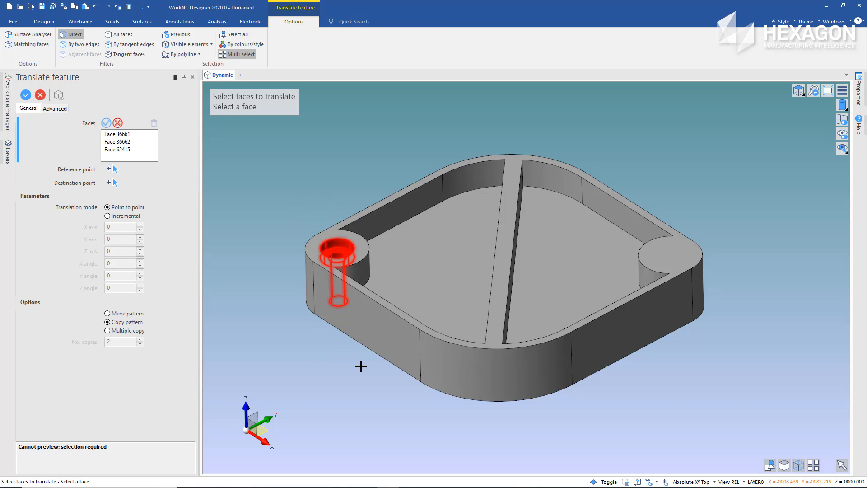
{"action": "right_click", "coordinate": [361, 366]}
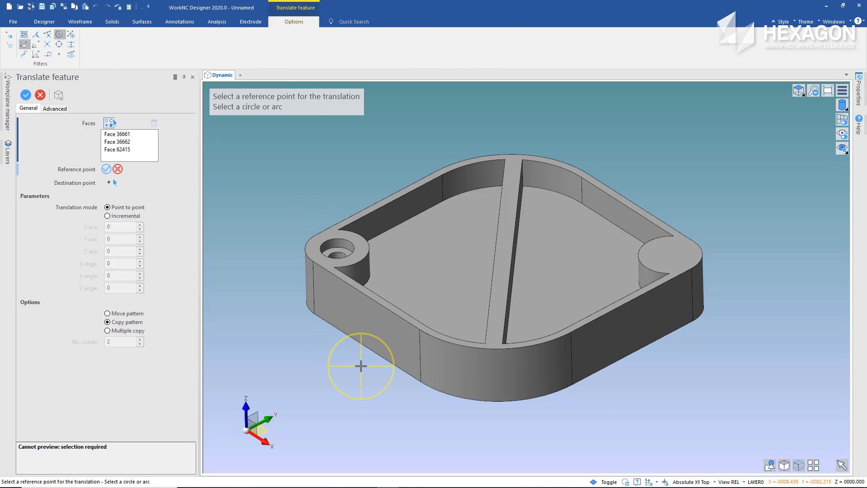
{"action": "left_click", "coordinate": [349, 241]}
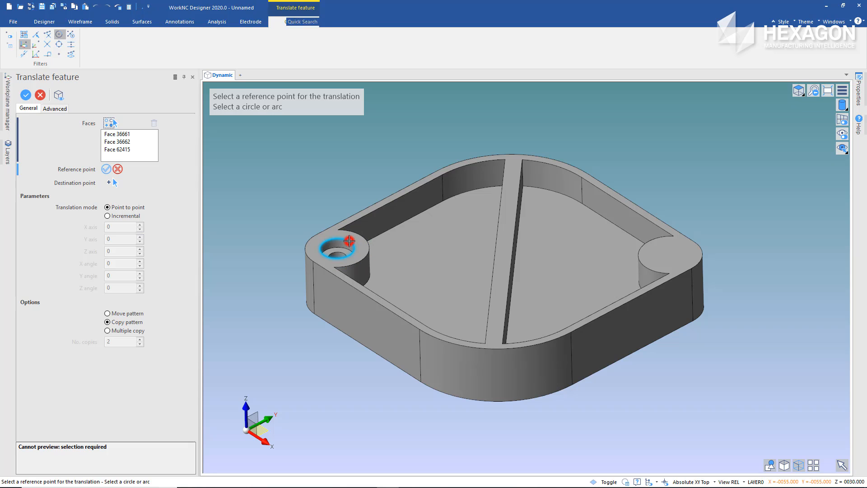
{"action": "left_click", "coordinate": [638, 254]}
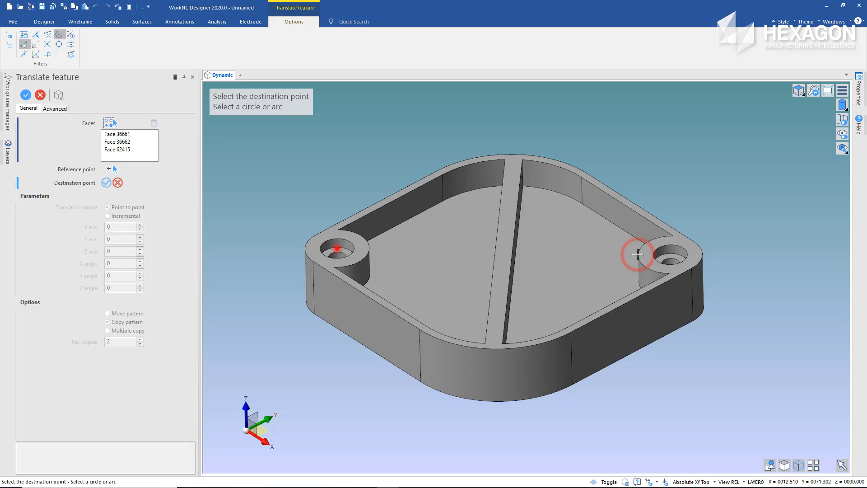
{"action": "right_click", "coordinate": [628, 171]}
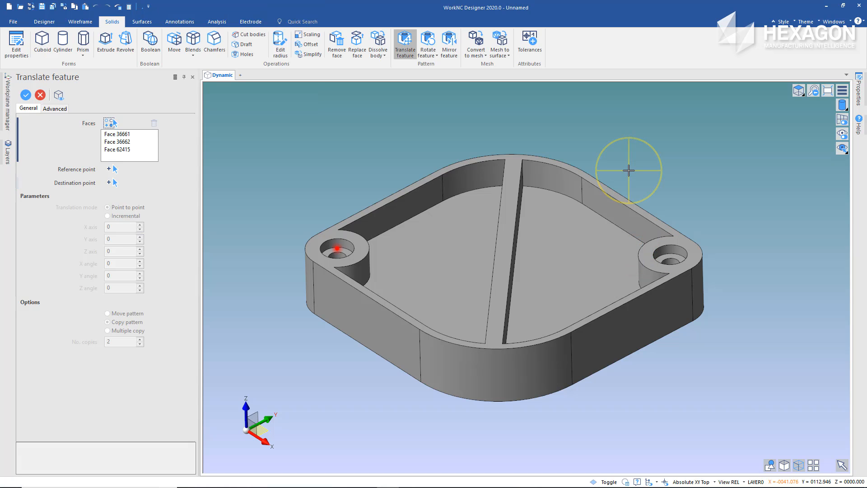
{"action": "right_click", "coordinate": [629, 171]}
{"action": "right_click", "coordinate": [628, 170]}
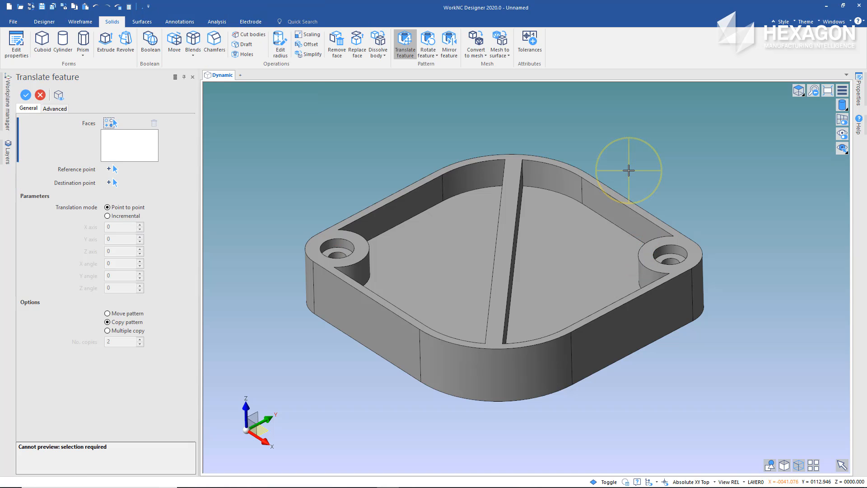
{"action": "right_click", "coordinate": [628, 170]}
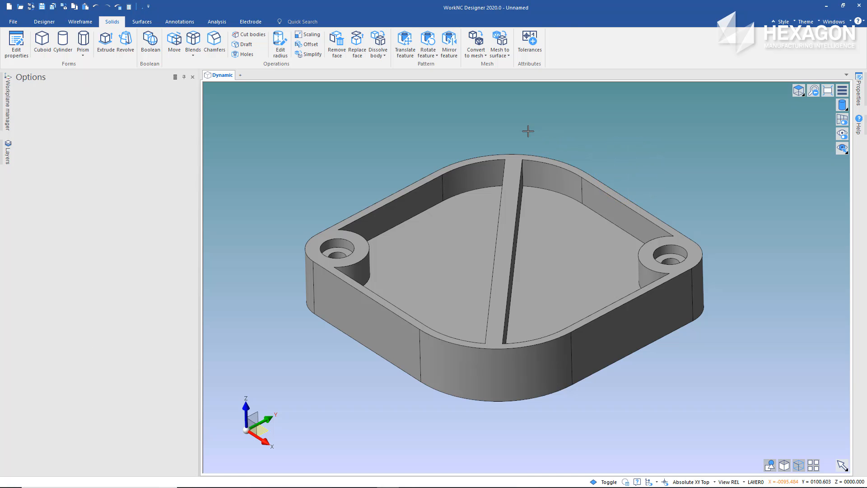
Blend all edges running away from the tray's floor face with a constant radius of 6, and finish the Blends command
{"action": "mouse_move", "coordinate": [518, 133]}
{"action": "middle_mouse_down"}
{"action": "mouse_move", "coordinate": [515, 174]}
{"action": "mouse_move", "coordinate": [517, 131]}
{"action": "middle_mouse_up"}
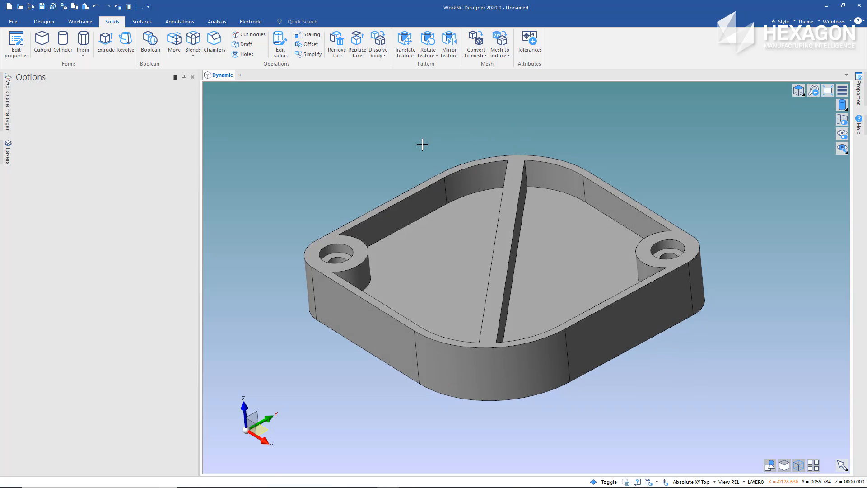
{"action": "middle_click_drag", "start_coordinate": [410, 267], "coordinate": [433, 271]}
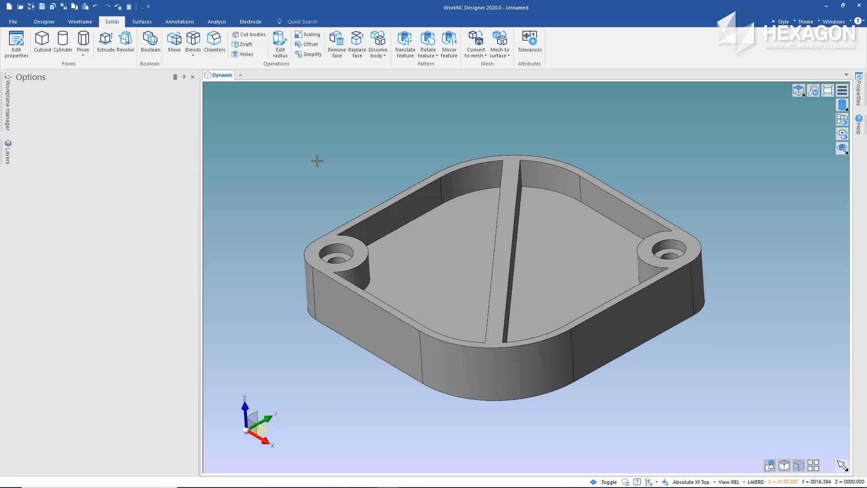
{"action": "left_click", "coordinate": [193, 41]}
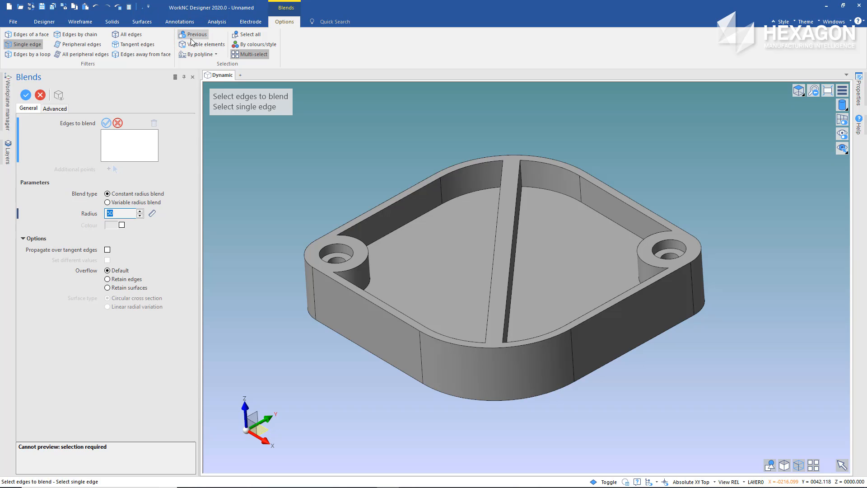
{"action": "left_click", "coordinate": [141, 55]}
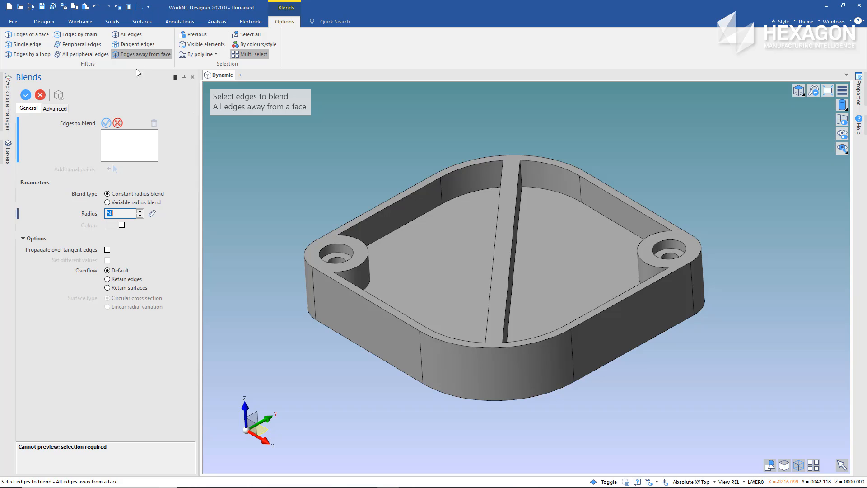
{"action": "left_click_drag", "start_coordinate": [118, 213], "coordinate": [101, 215]}
{"action": "left_click", "coordinate": [447, 246]}
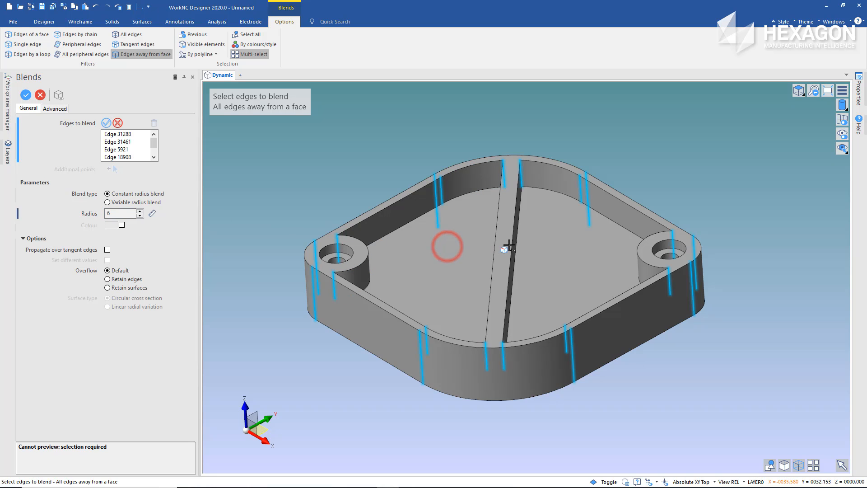
{"action": "left_click", "coordinate": [545, 245]}
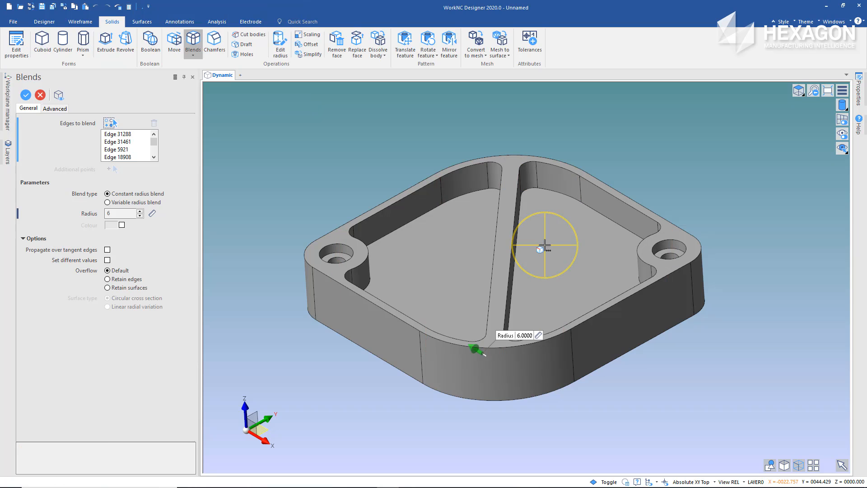
{"action": "left_click", "coordinate": [545, 245]}
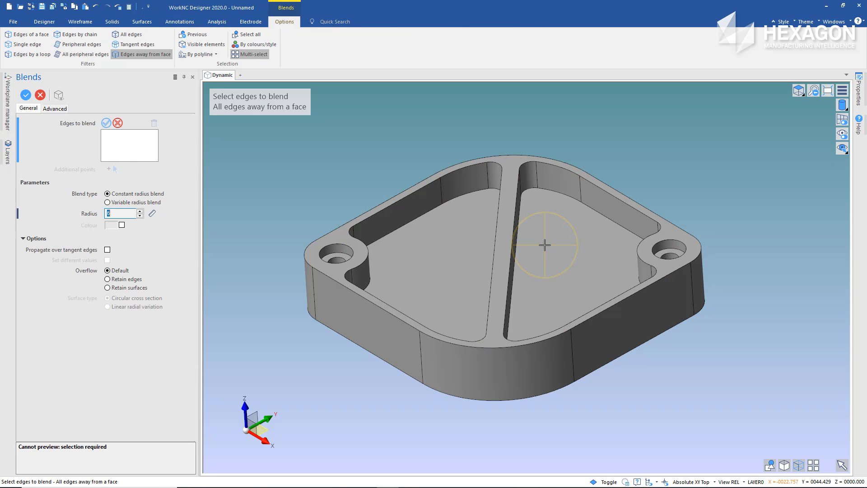
{"action": "left_click", "coordinate": [545, 245]}
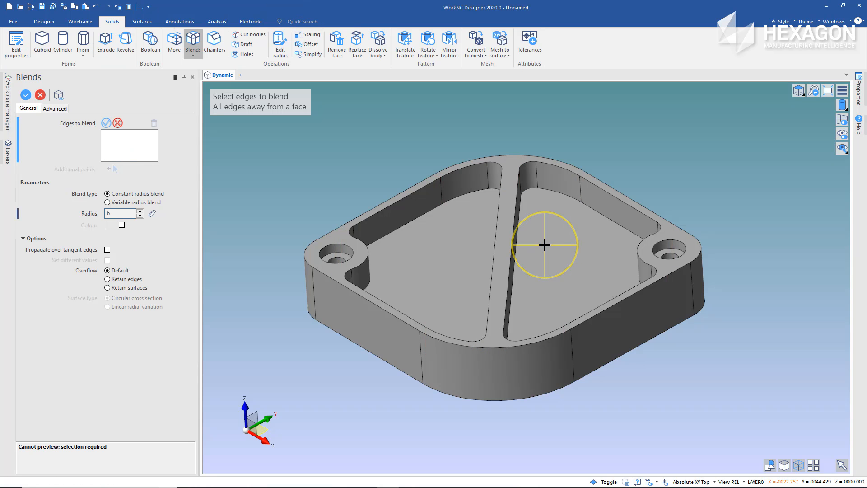
{"action": "left_click", "coordinate": [387, 166]}
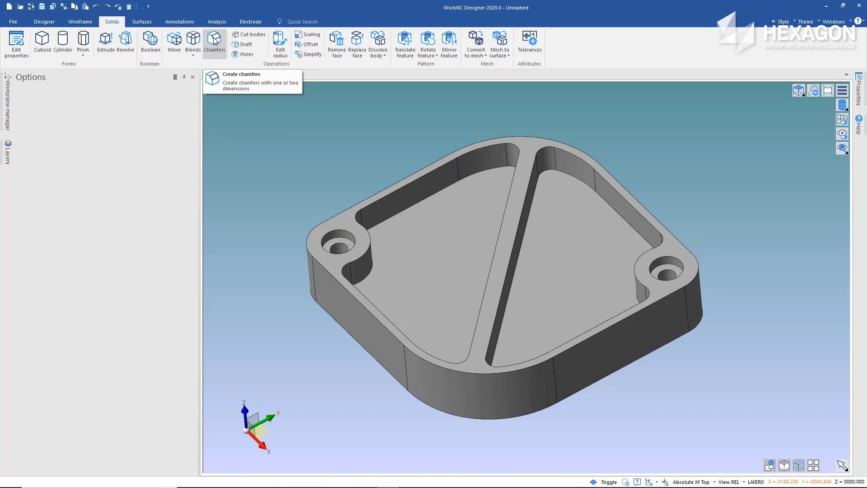
Start a distance chamfer of 1 and select the single circular edge at the base of each of the two counterbores
{"action": "left_click", "coordinate": [214, 40]}
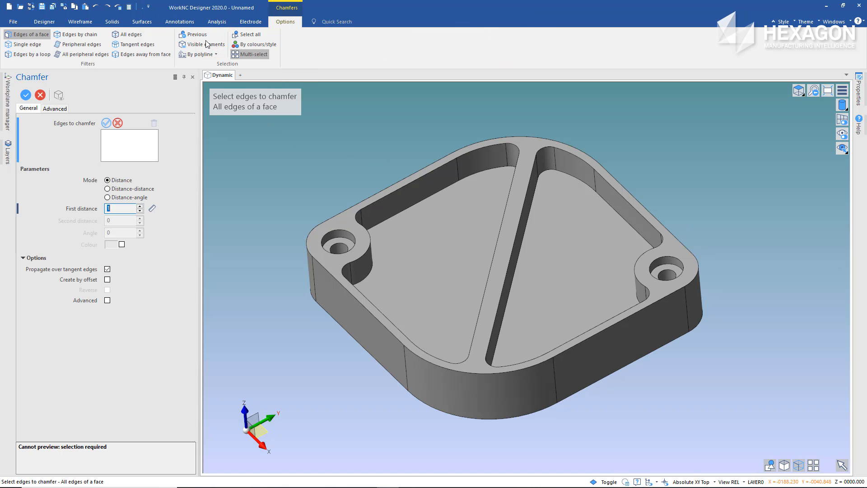
{"action": "left_click", "coordinate": [27, 44]}
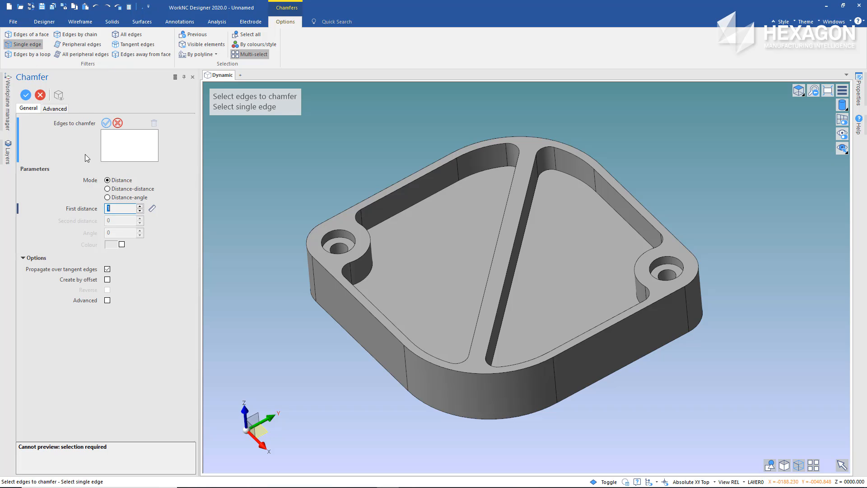
{"action": "left_click", "coordinate": [107, 209]}
{"action": "left_click", "coordinate": [338, 248]}
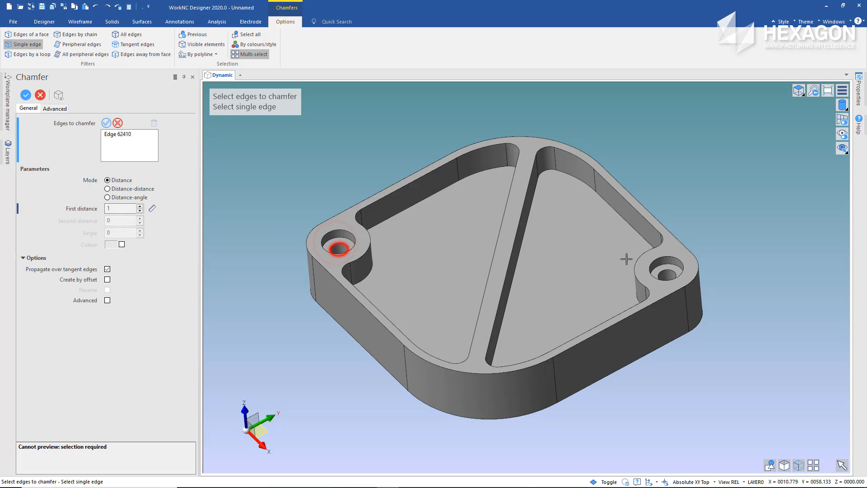
{"action": "left_click", "coordinate": [666, 274]}
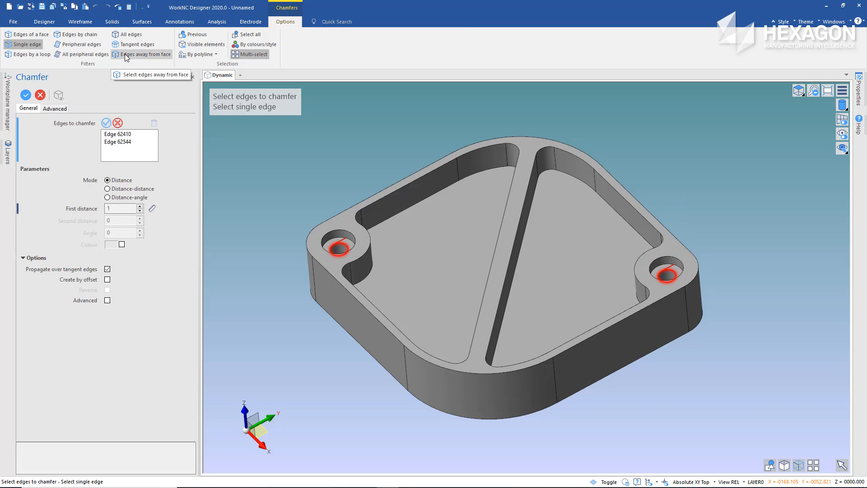
Add all edges of the tray's top and bottom faces to the chamfer selection, apply the chamfer and finish the command
{"action": "left_click", "coordinate": [25, 35]}
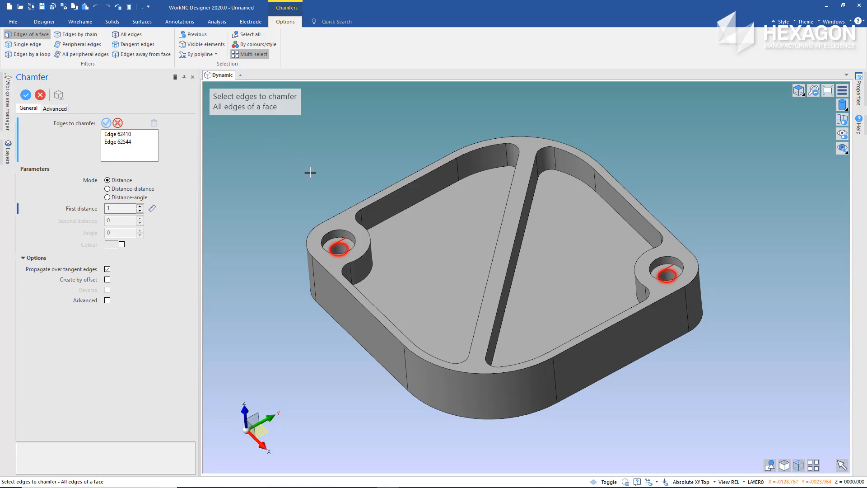
{"action": "left_click", "coordinate": [340, 215]}
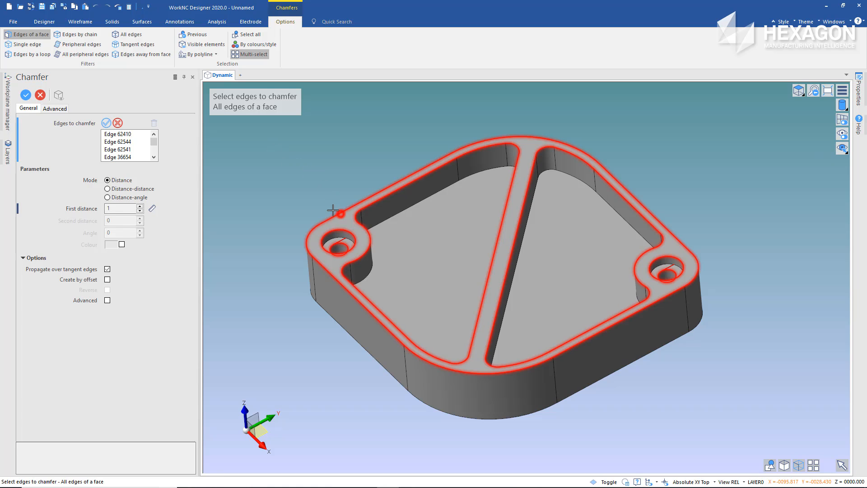
{"action": "middle_click_drag", "start_coordinate": [340, 215], "coordinate": [349, 280]}
{"action": "left_click", "coordinate": [353, 311]}
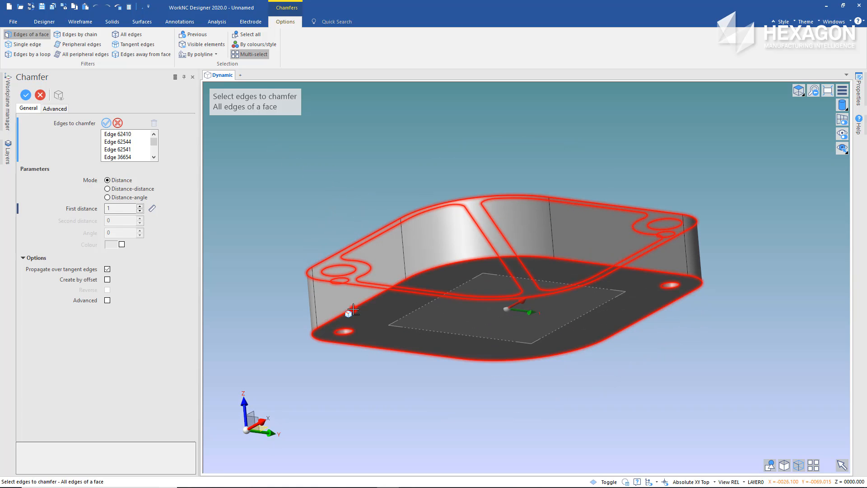
{"action": "right_click", "coordinate": [343, 213]}
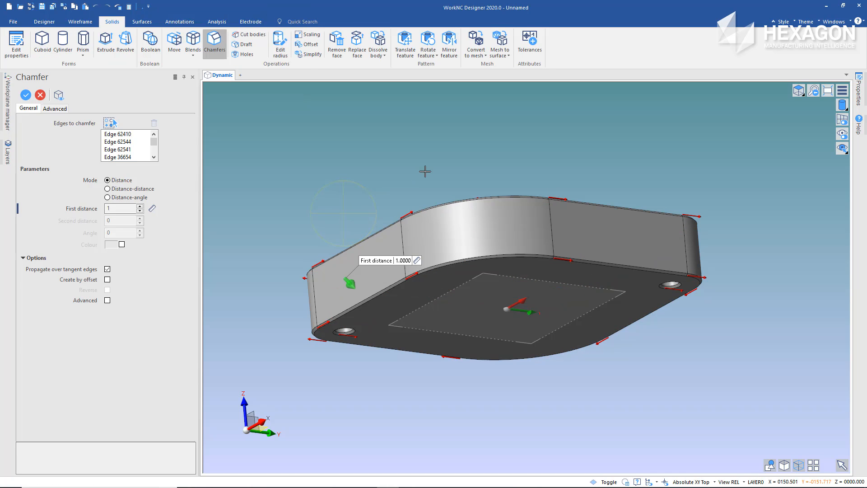
{"action": "middle_click_drag", "start_coordinate": [447, 163], "coordinate": [445, 216]}
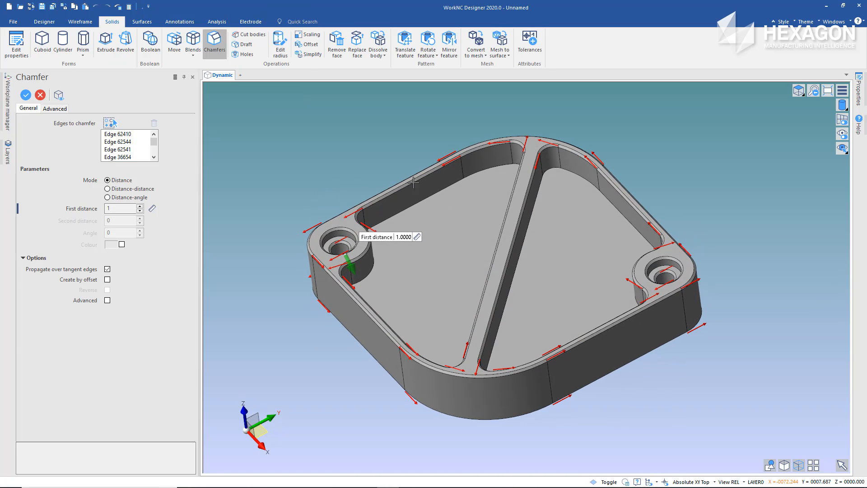
{"action": "right_click", "coordinate": [382, 150]}
{"action": "right_click", "coordinate": [382, 150]}
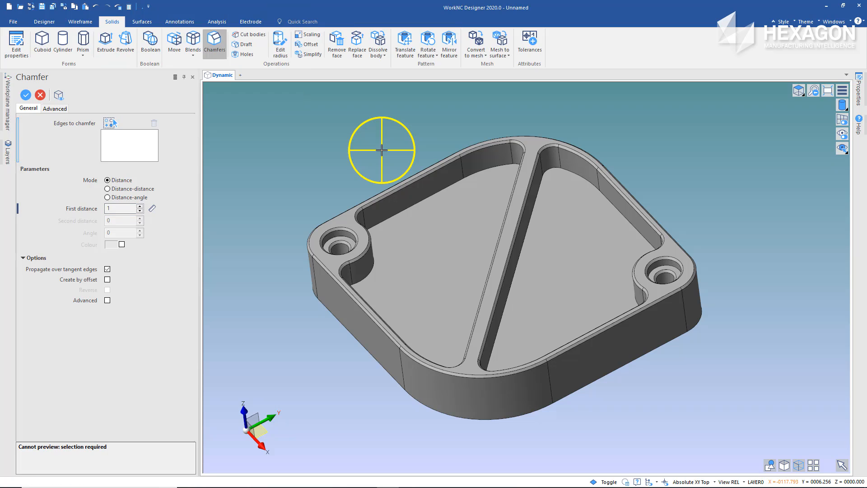
{"action": "right_click", "coordinate": [382, 150]}
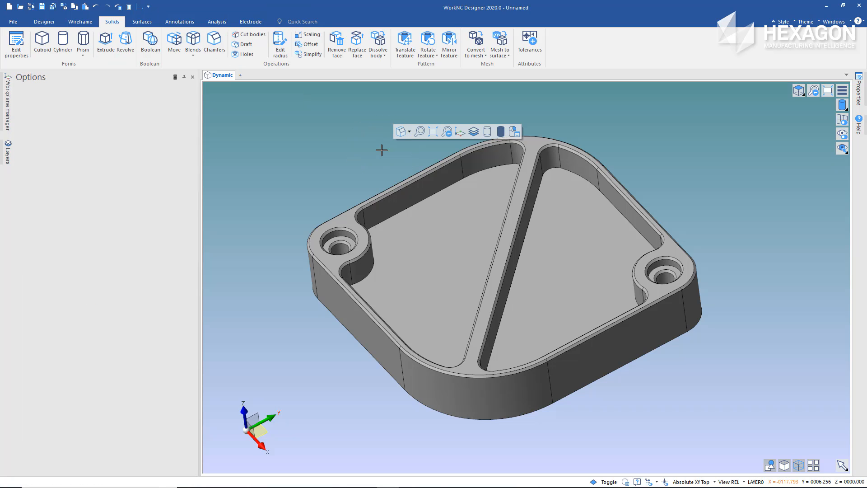
{"action": "right_click", "coordinate": [317, 185]}
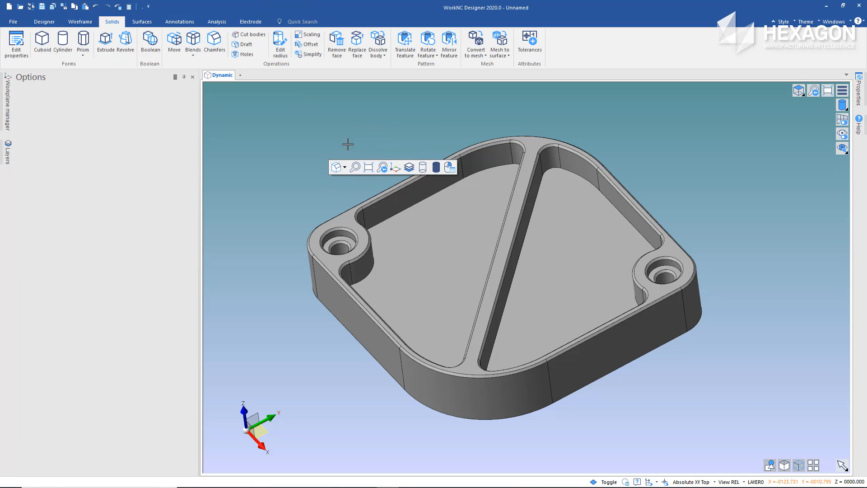
{"action": "middle_click_drag", "start_coordinate": [360, 135], "coordinate": [324, 83]}
{"action": "middle_click_drag", "start_coordinate": [388, 283], "coordinate": [368, 345]}
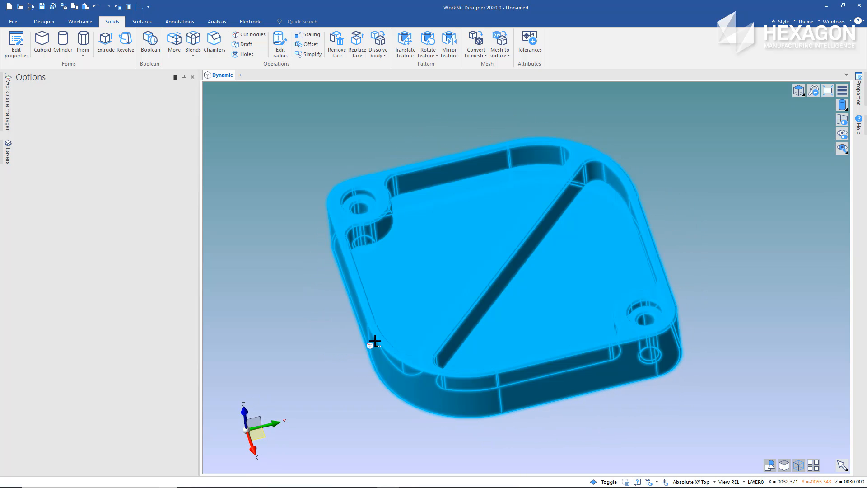